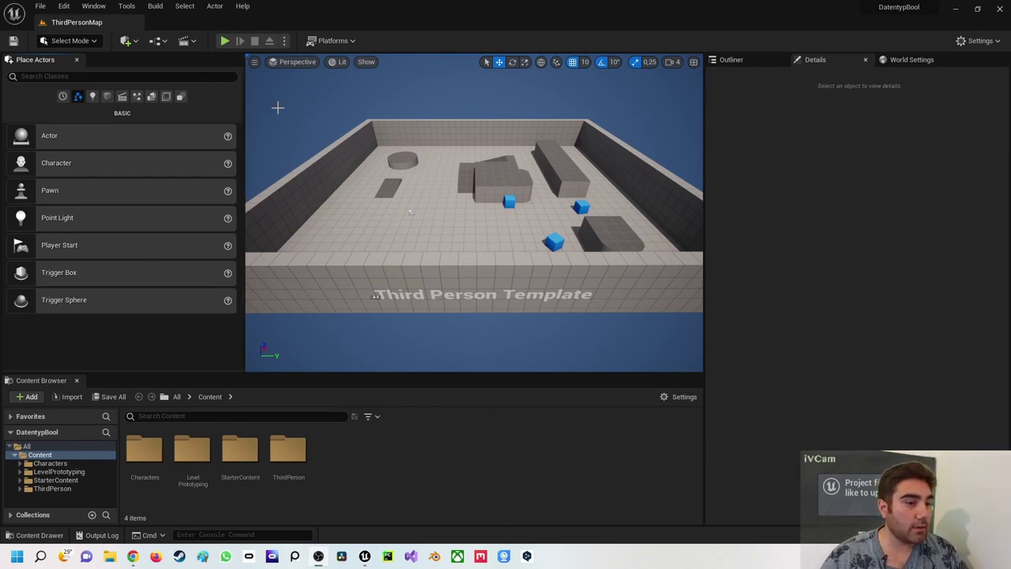
# - Open ThirdPersonMap's Level Blueprint from the Blueprints toolbar menu
pyautogui.click(161, 44)
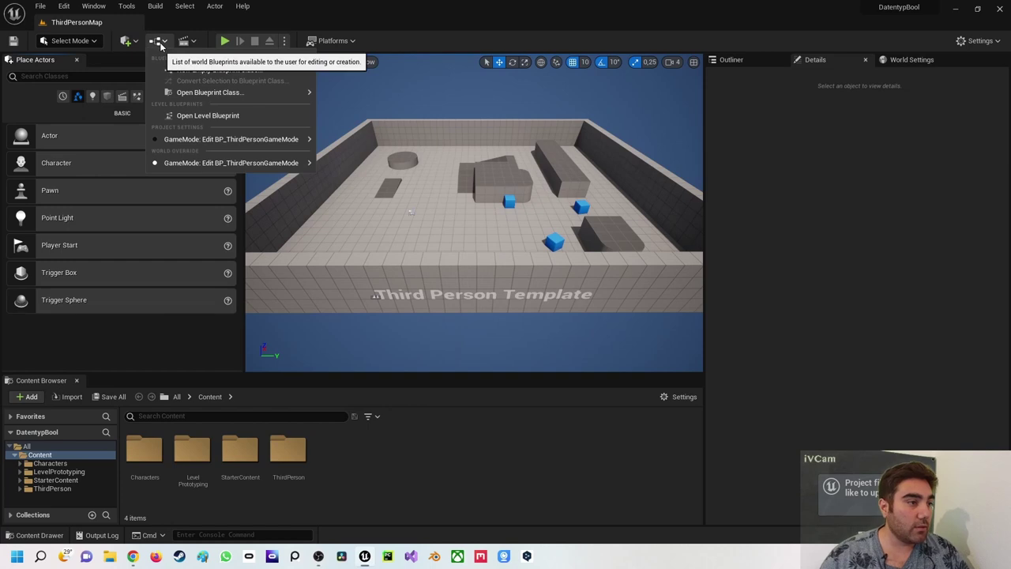
pyautogui.click(212, 116)
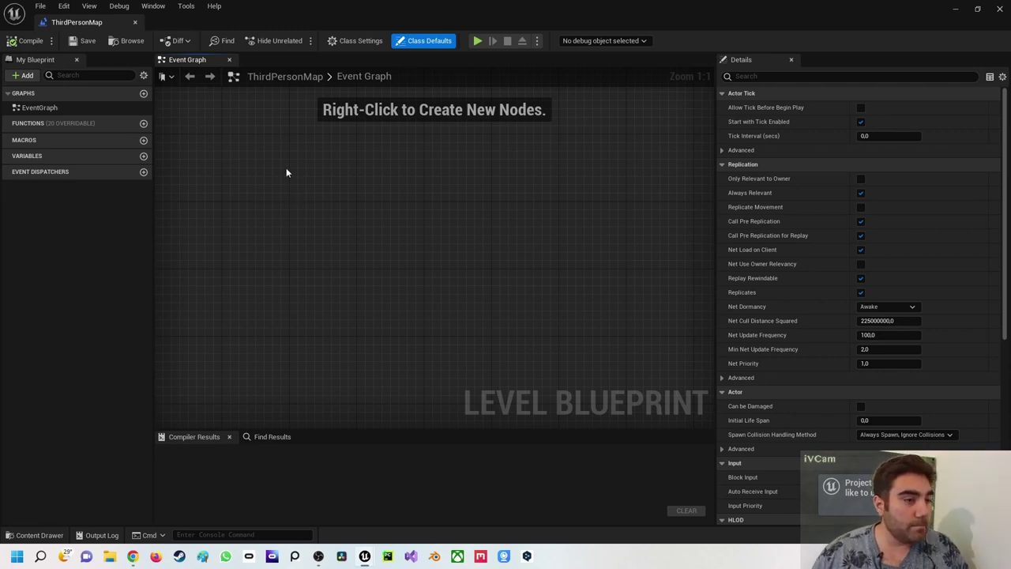
# - Add a new Boolean variable named Status
pyautogui.click(143, 157)
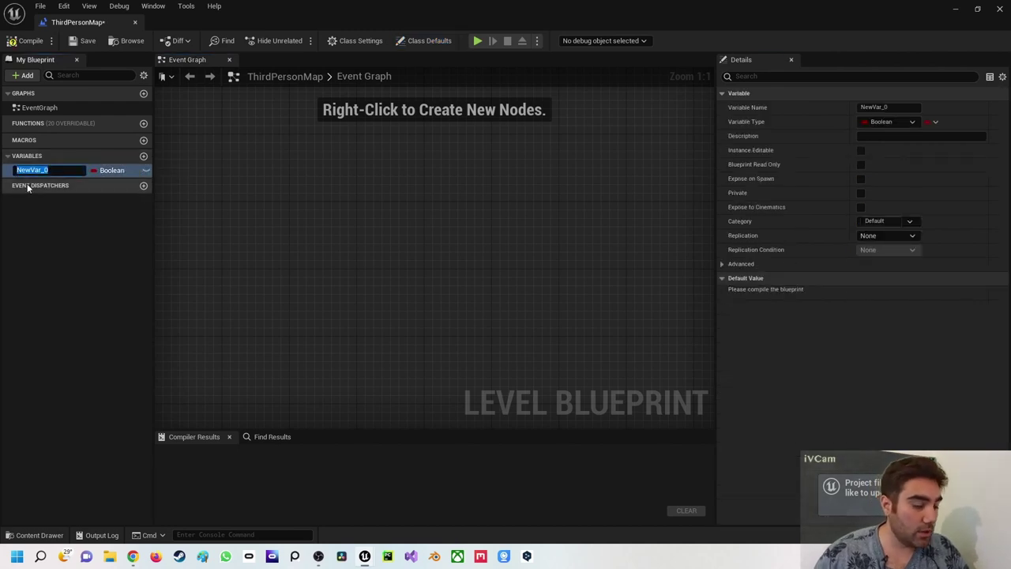
pyautogui.write('ST')
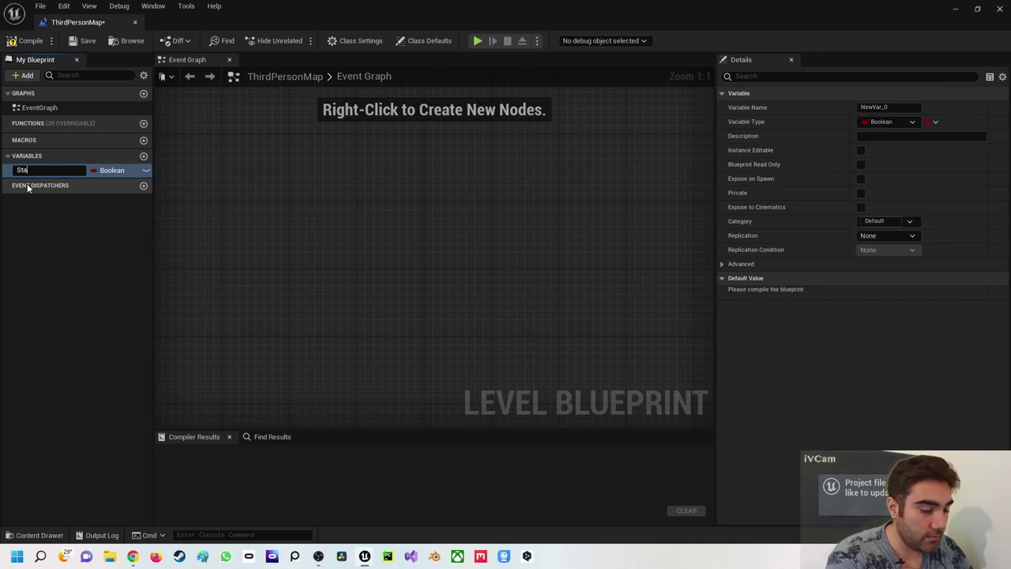
pyautogui.press('Return')
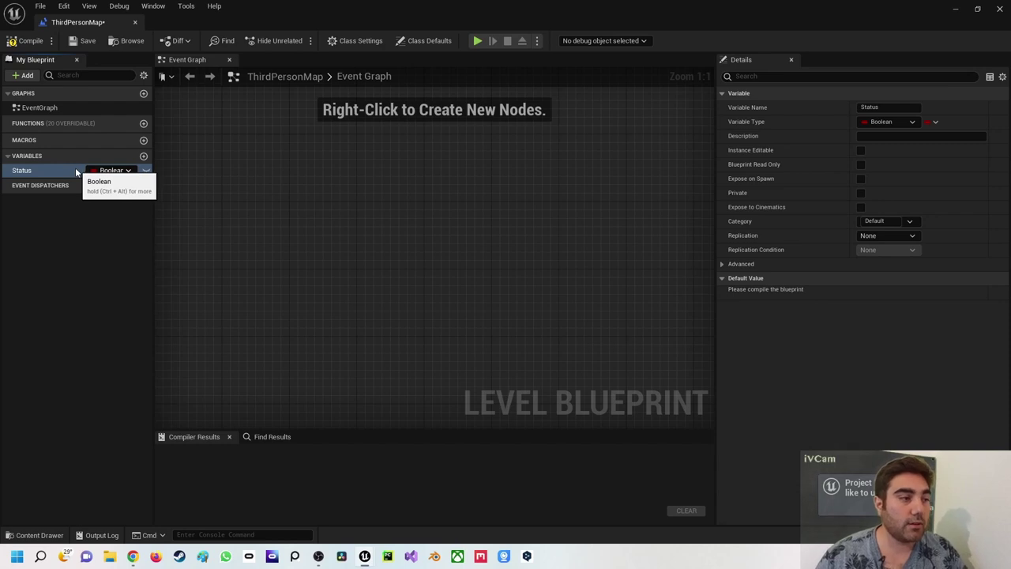
# - Compile, then toggle Status's default value to true and back to false
pyautogui.click(26, 40)
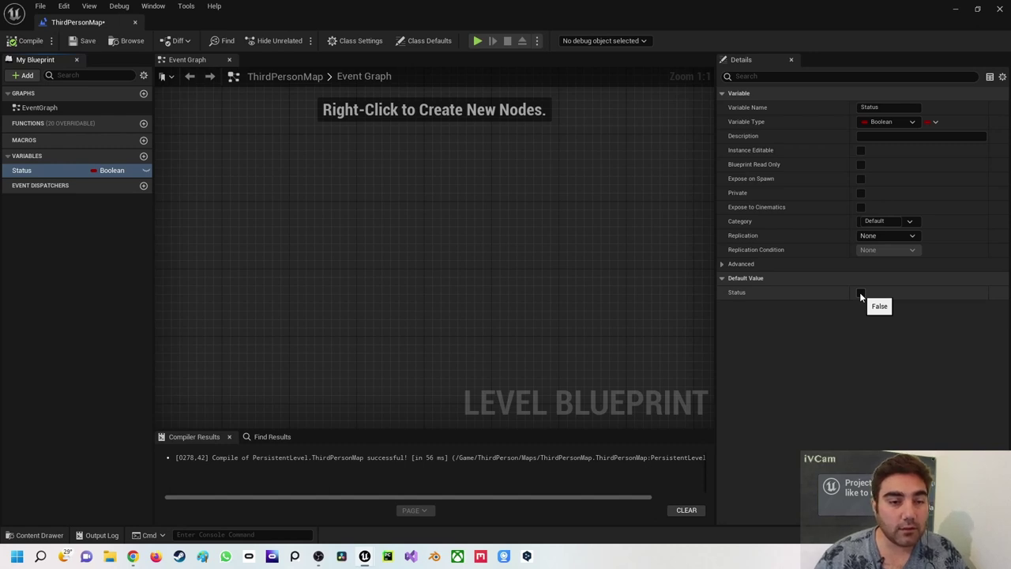
pyautogui.click(861, 294)
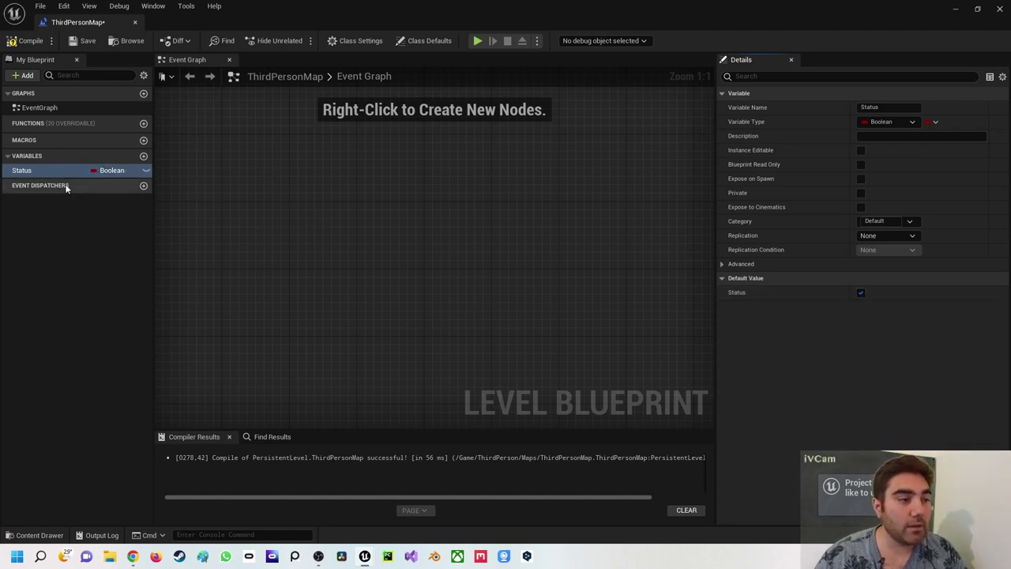
pyautogui.click(860, 294)
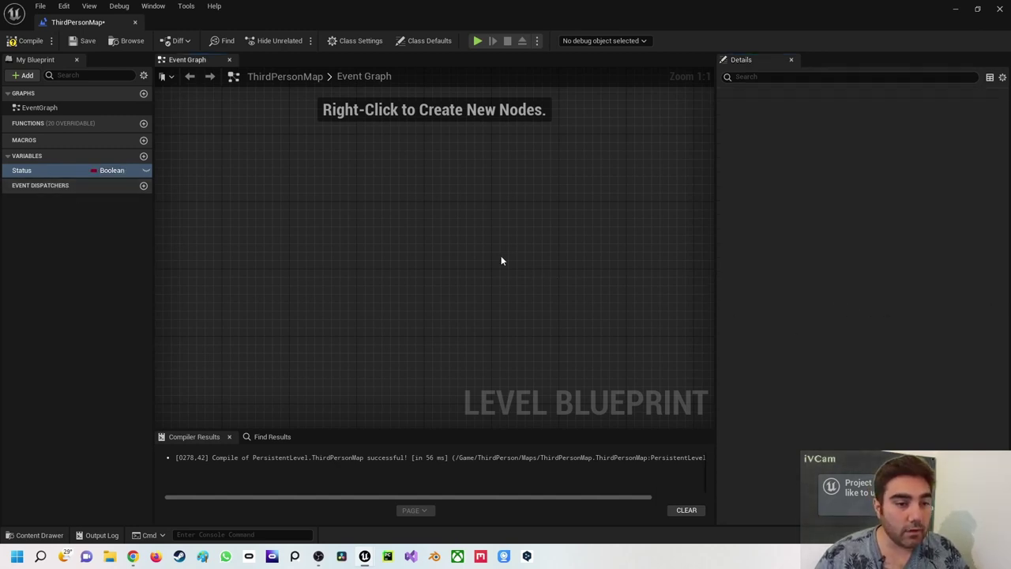
# - Place an Event BeginPlay node in the event graph
pyautogui.rightClick(268, 195)
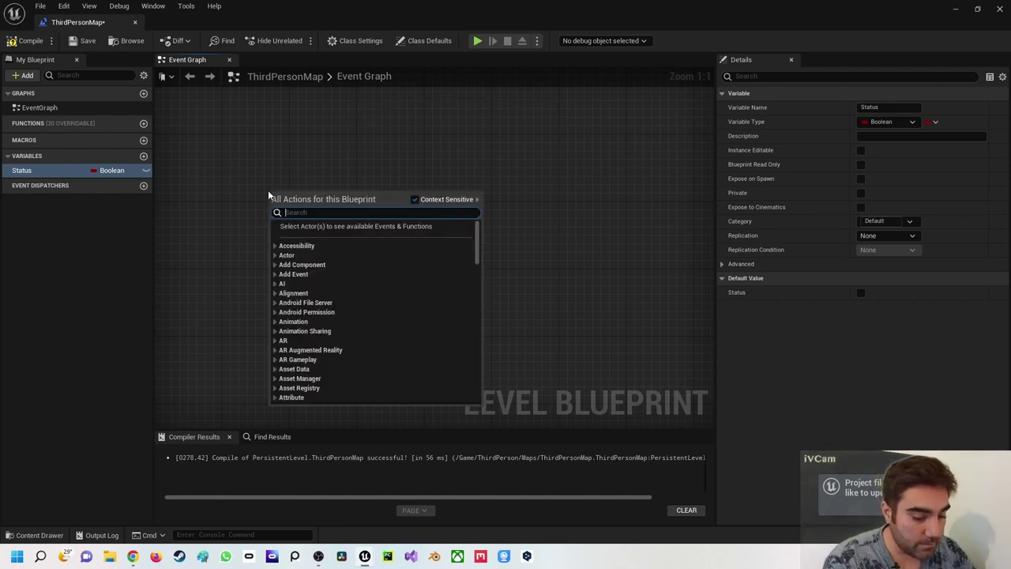
pyautogui.write('begin')
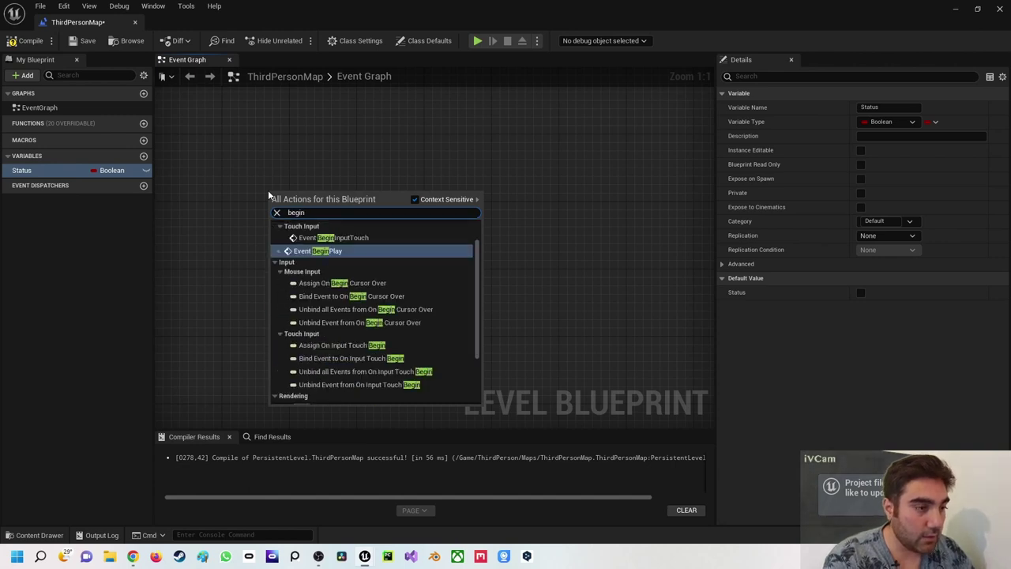
pyautogui.press('Return')
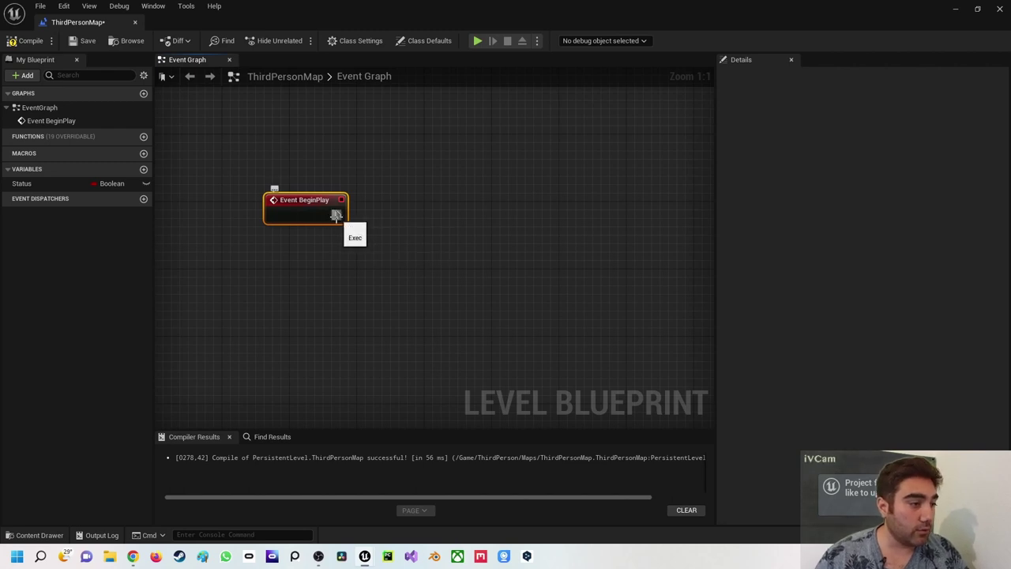
# - Wire a Print String node after Event BeginPlay and align it straight
pyautogui.moveTo(337, 215); pyautogui.dragTo(474, 214)
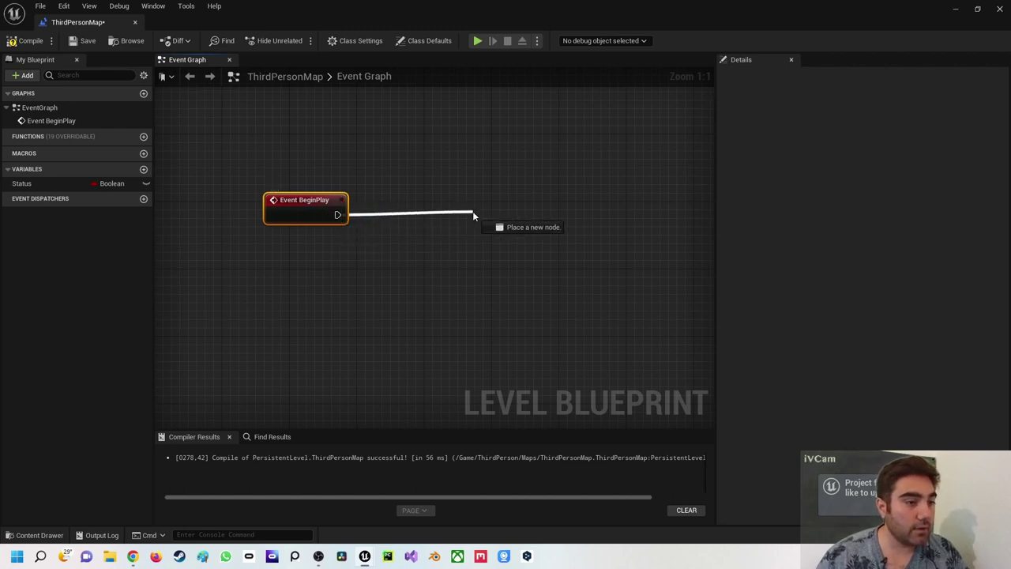
pyautogui.write('print')
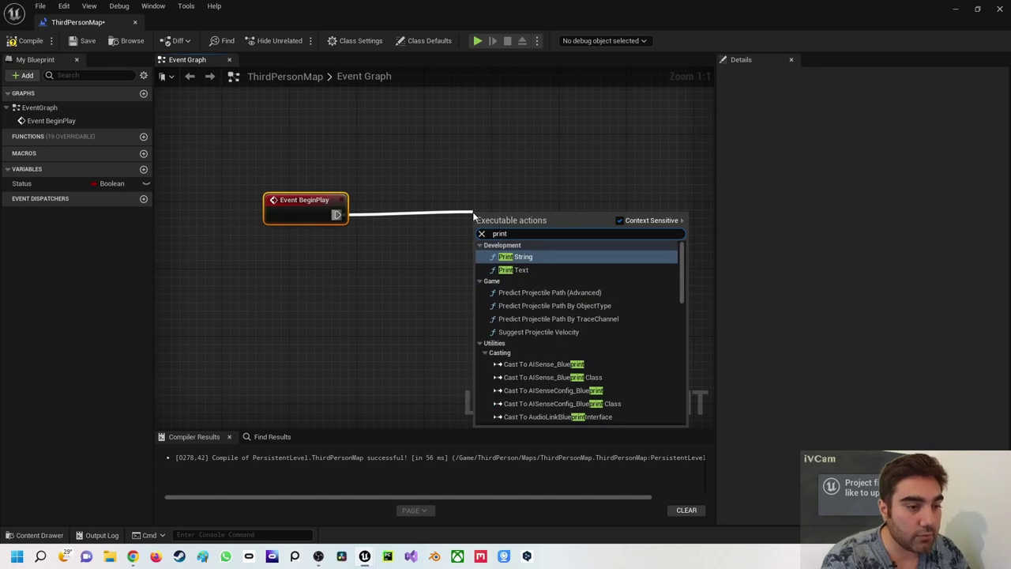
pyautogui.press('Return')
pyautogui.moveTo(512, 218); pyautogui.dragTo(529, 202)
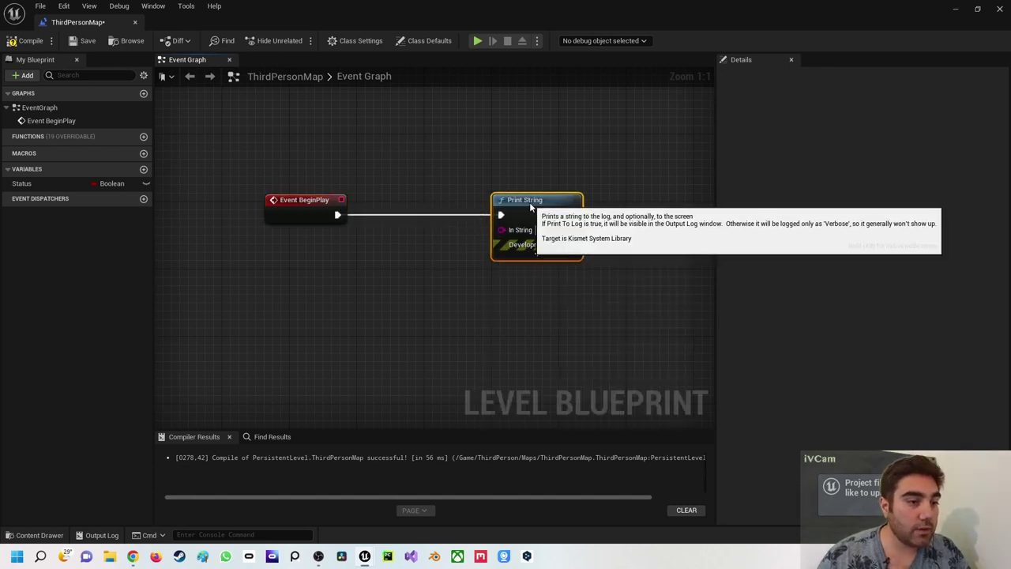
pyautogui.click(279, 162)
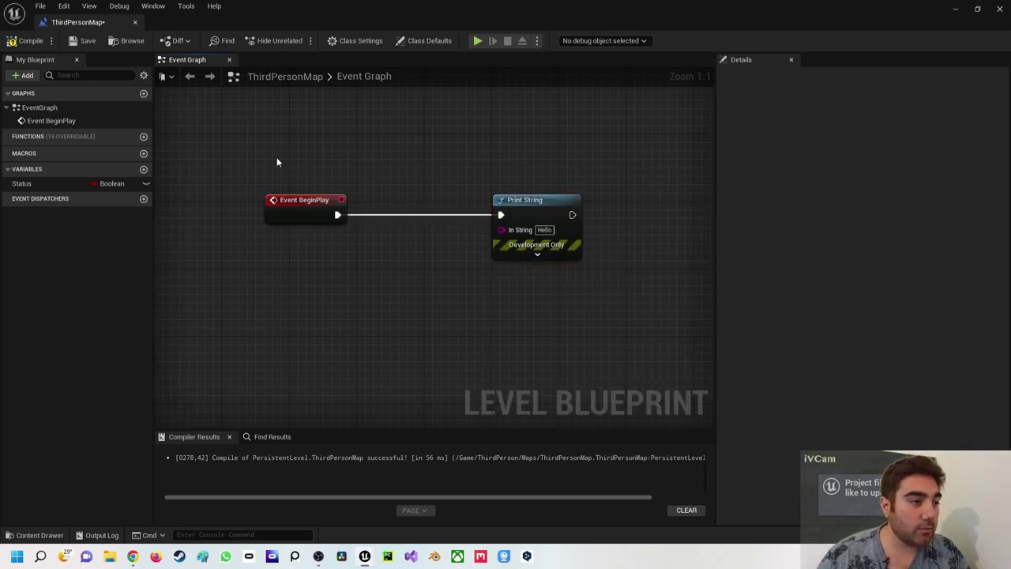
# - Add a Get Status node feeding Print String's In String via Convert Boolean to String
pyautogui.click(18, 187)
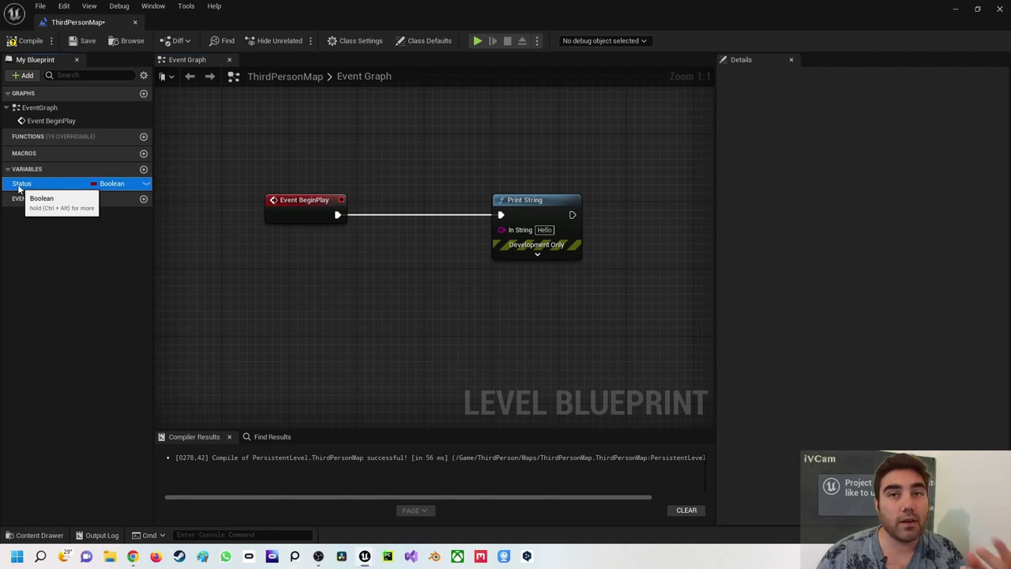
pyautogui.moveTo(19, 188); pyautogui.dragTo(279, 255)
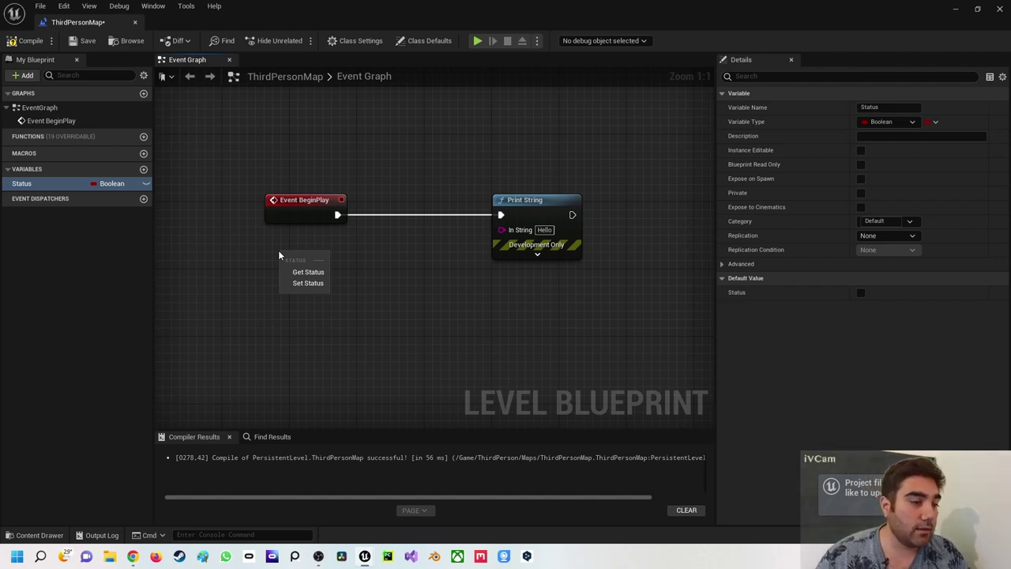
pyautogui.click(310, 272)
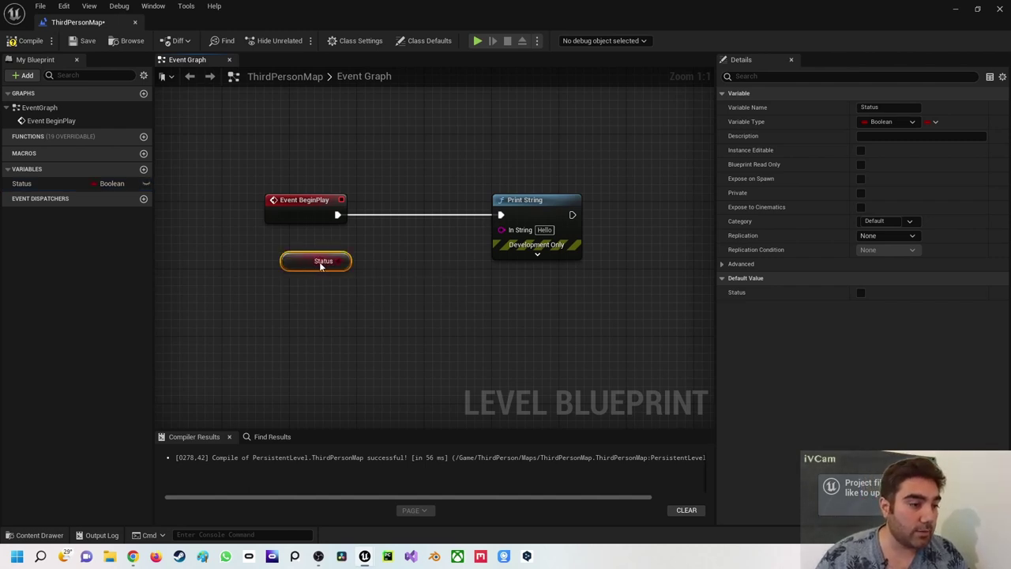
pyautogui.moveTo(343, 261); pyautogui.dragTo(501, 237)
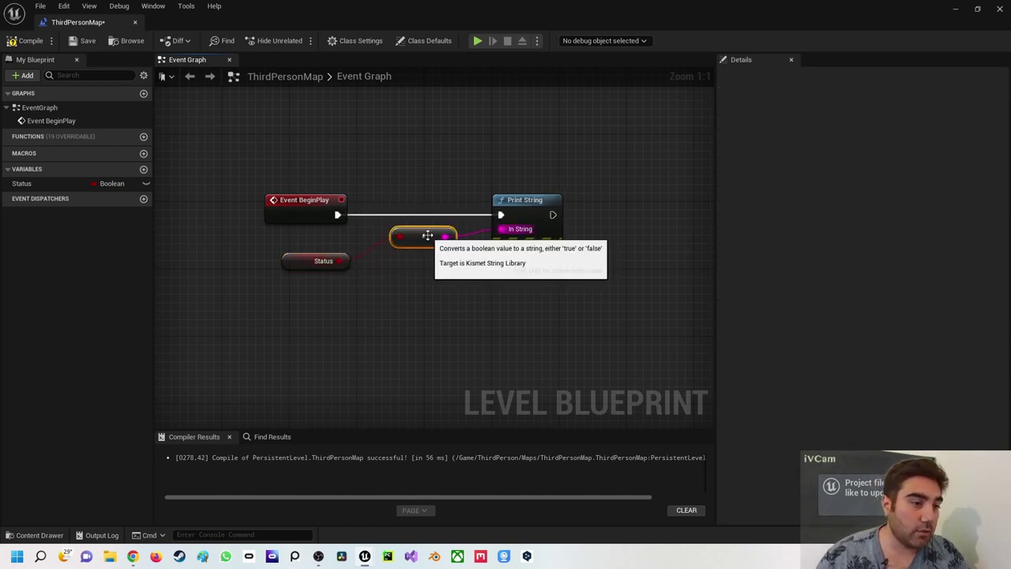
pyautogui.moveTo(427, 234); pyautogui.dragTo(400, 253)
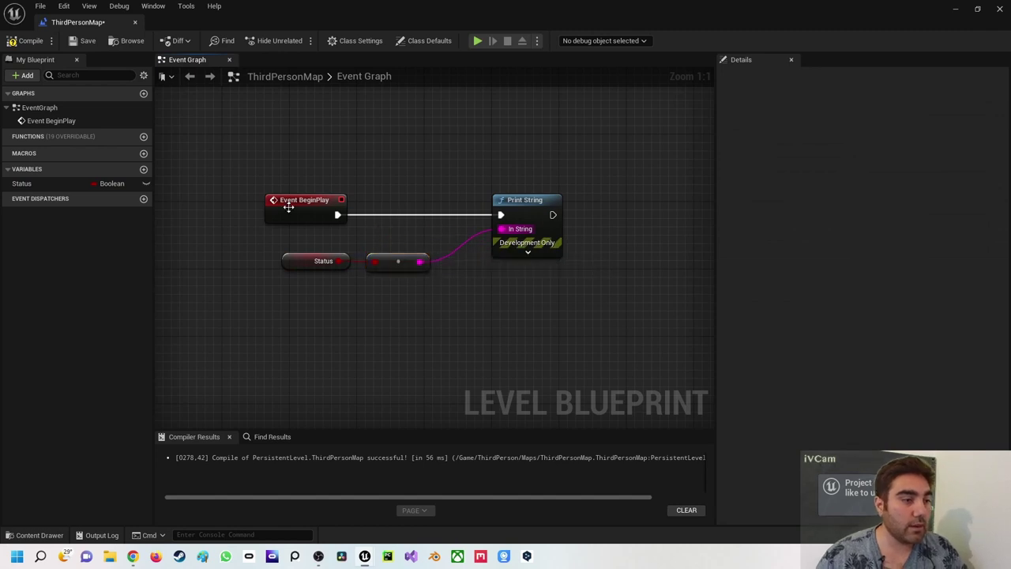
pyautogui.moveTo(285, 234); pyautogui.dragTo(389, 276)
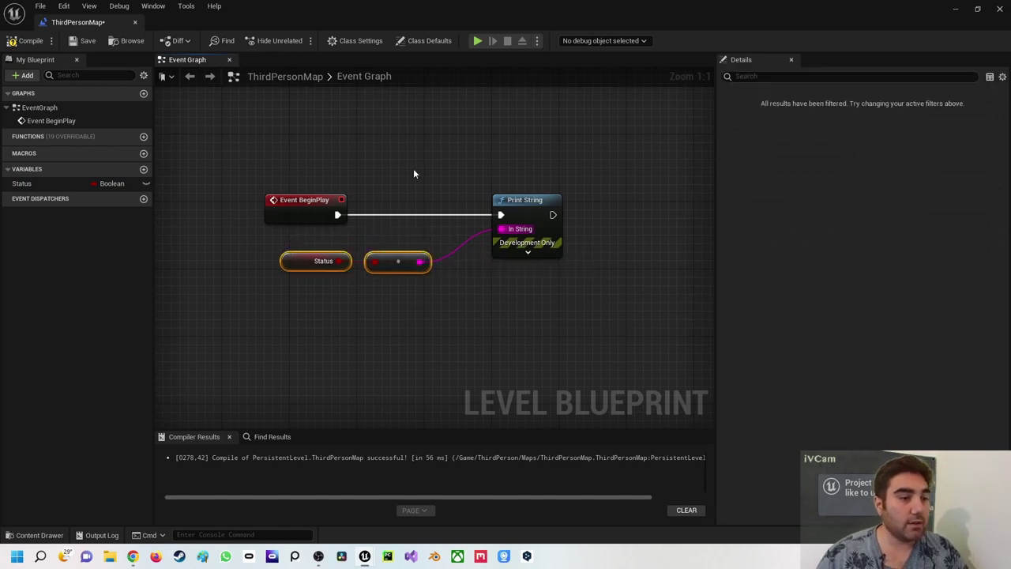
pyautogui.click(288, 261)
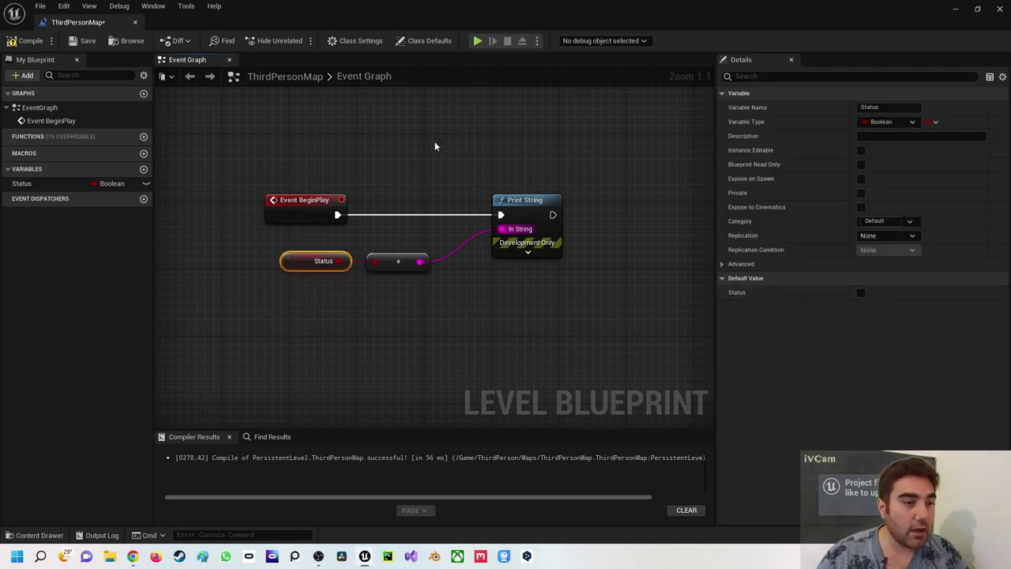
pyautogui.click(271, 129)
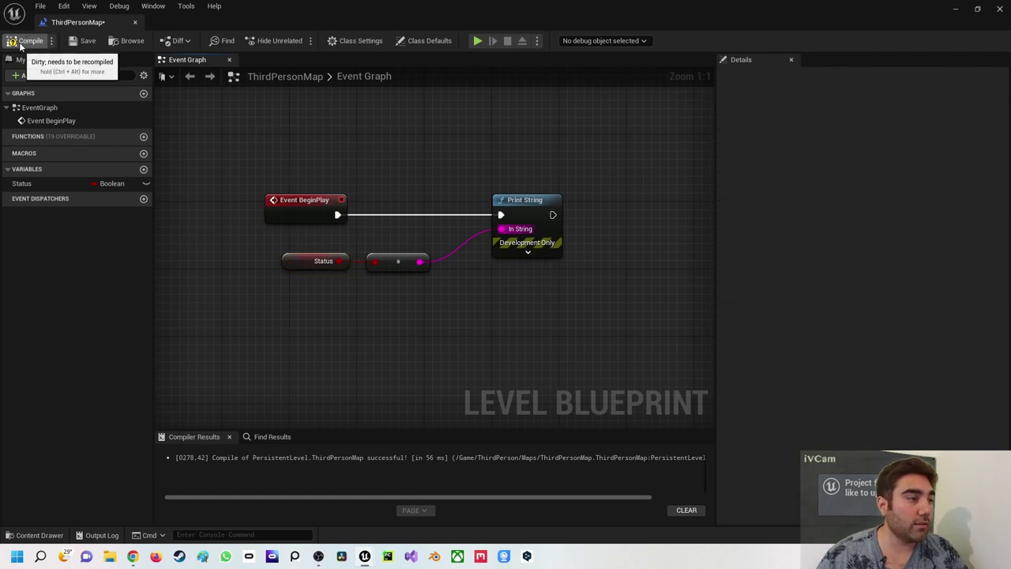
# - Compile and test-play, then relaunch the level in New Editor Window (PIE)
pyautogui.click(21, 45)
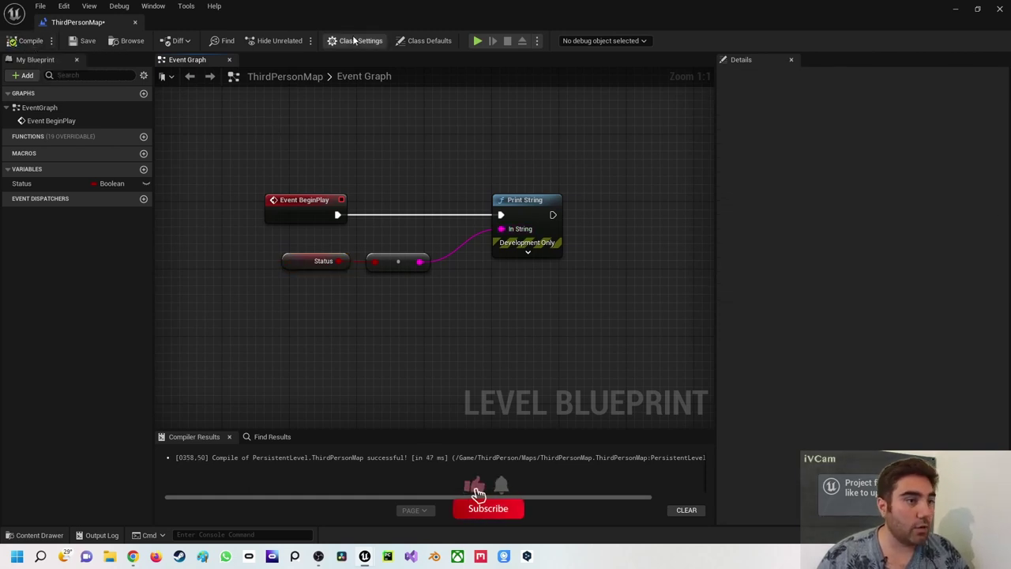
pyautogui.click(476, 40)
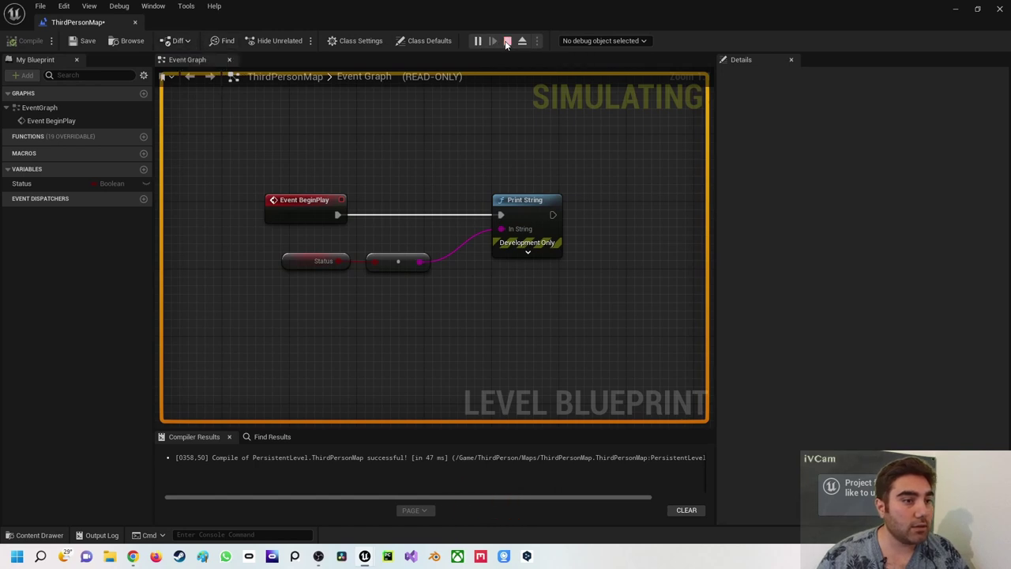
pyautogui.click(506, 41)
pyautogui.click(537, 40)
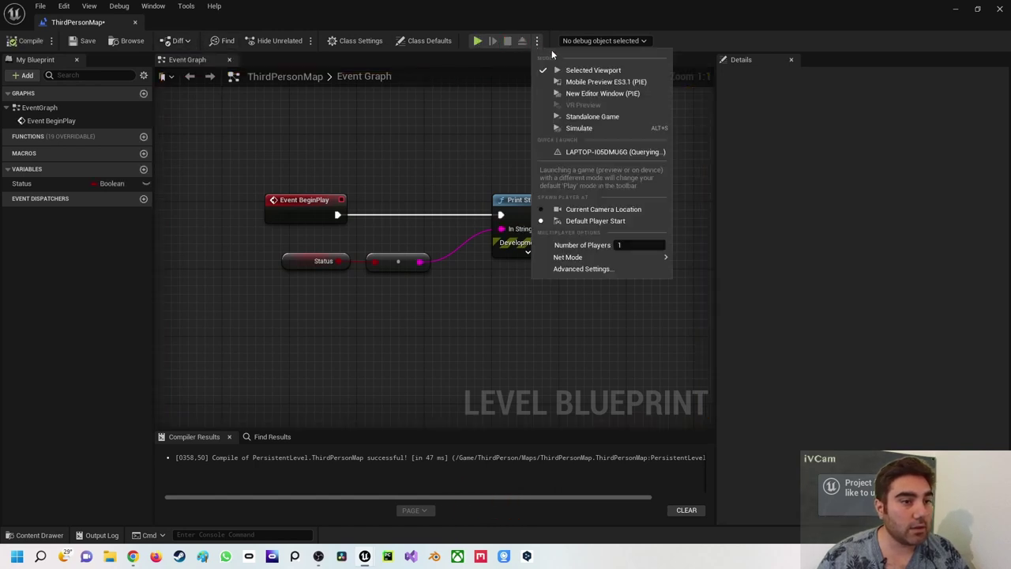
pyautogui.click(579, 95)
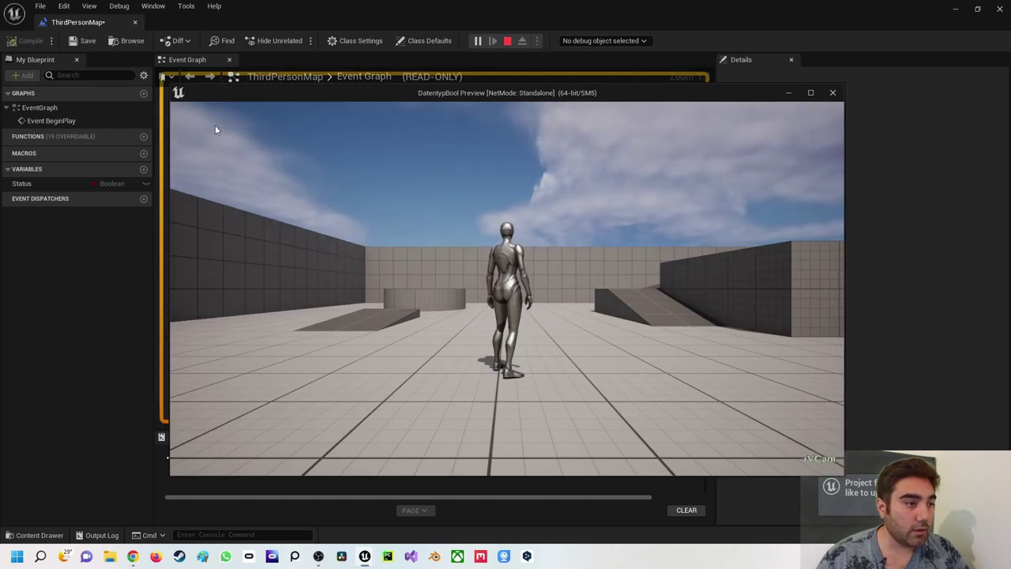
# - Close the preview and set Print String's Duration to 4.0
pyautogui.click(831, 94)
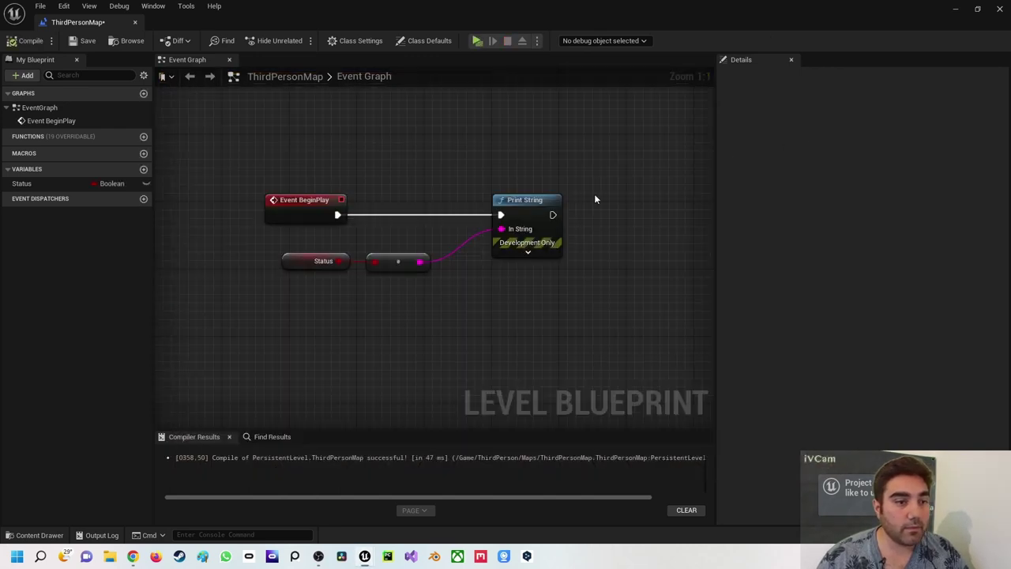
pyautogui.click(542, 246)
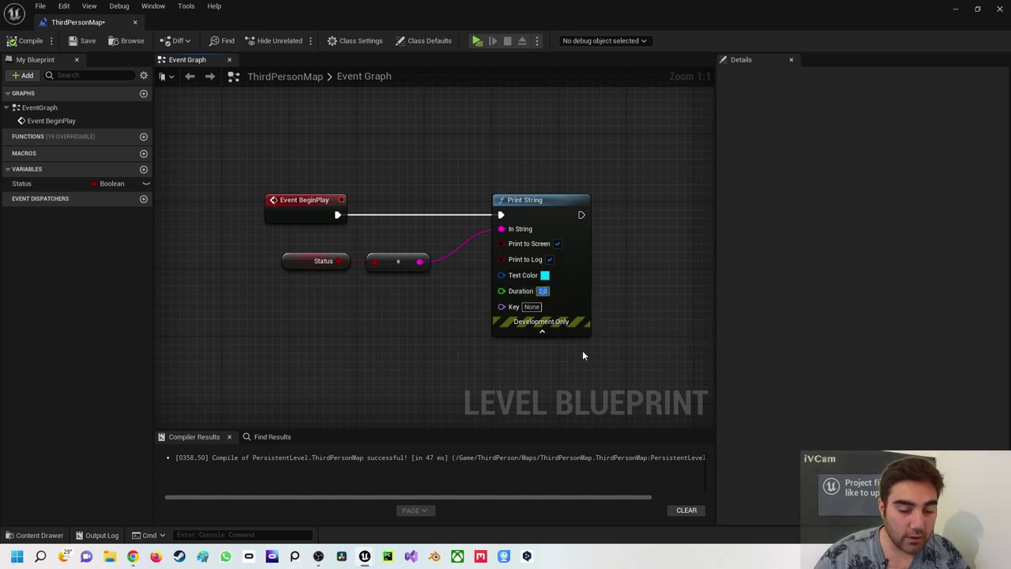
pyautogui.write('4')
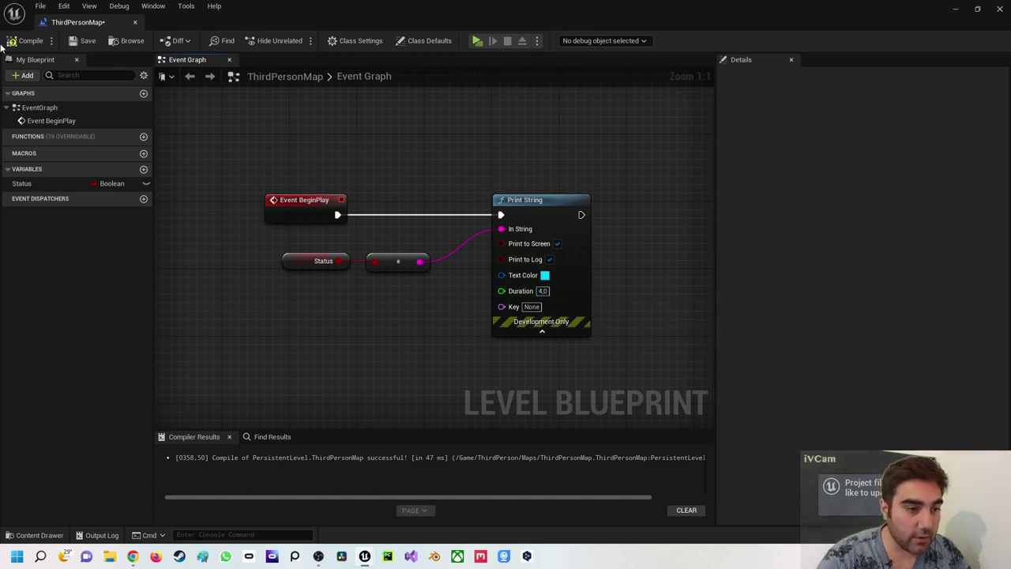
# - Recompile and play-test in a new editor window, which prints false
pyautogui.click(24, 41)
pyautogui.click(535, 40)
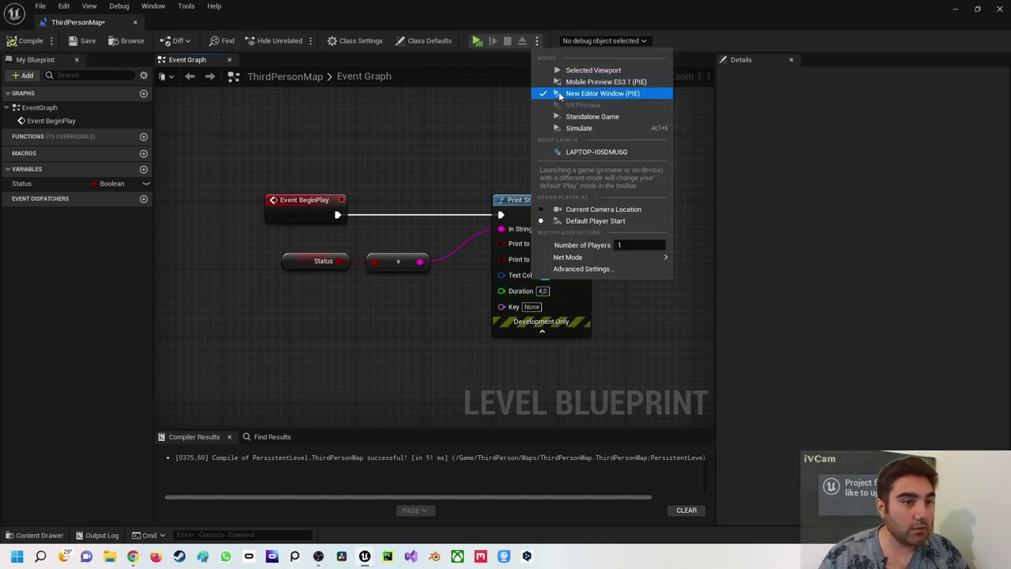
pyautogui.click(477, 41)
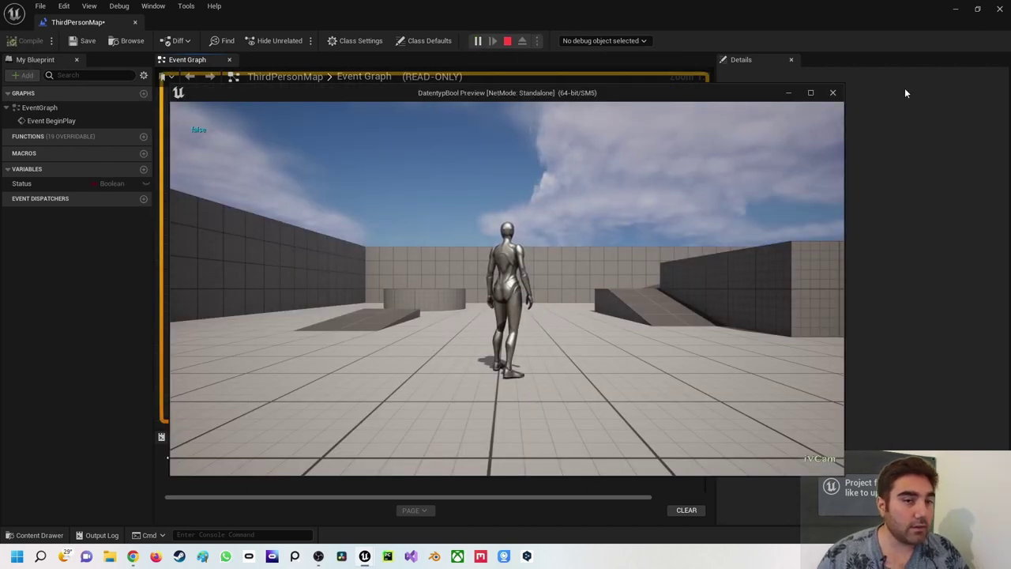
pyautogui.click(833, 93)
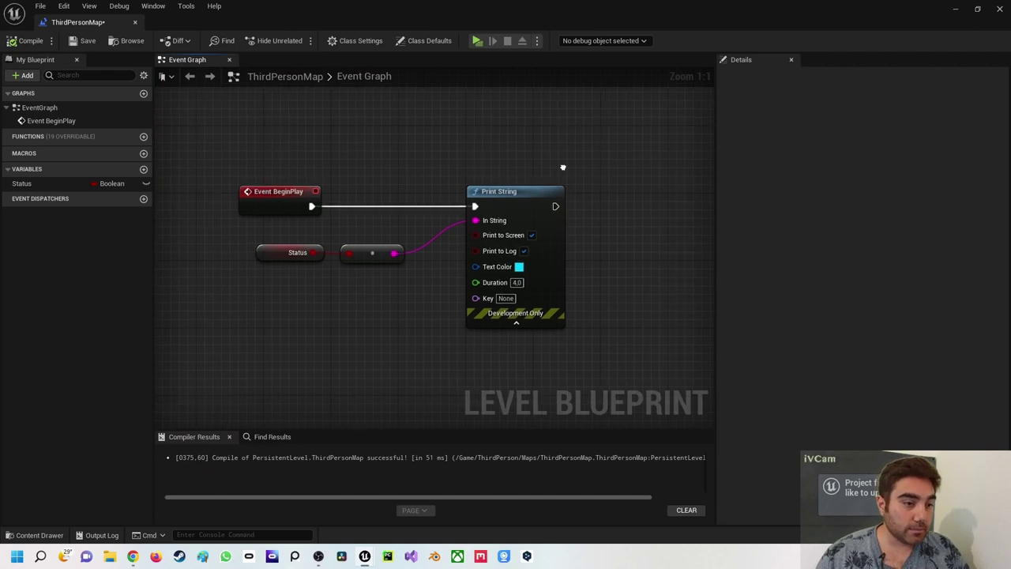
pyautogui.moveTo(560, 190); pyautogui.dragTo(487, 153, button='right')
pyautogui.scroll(-2, 486, 153)
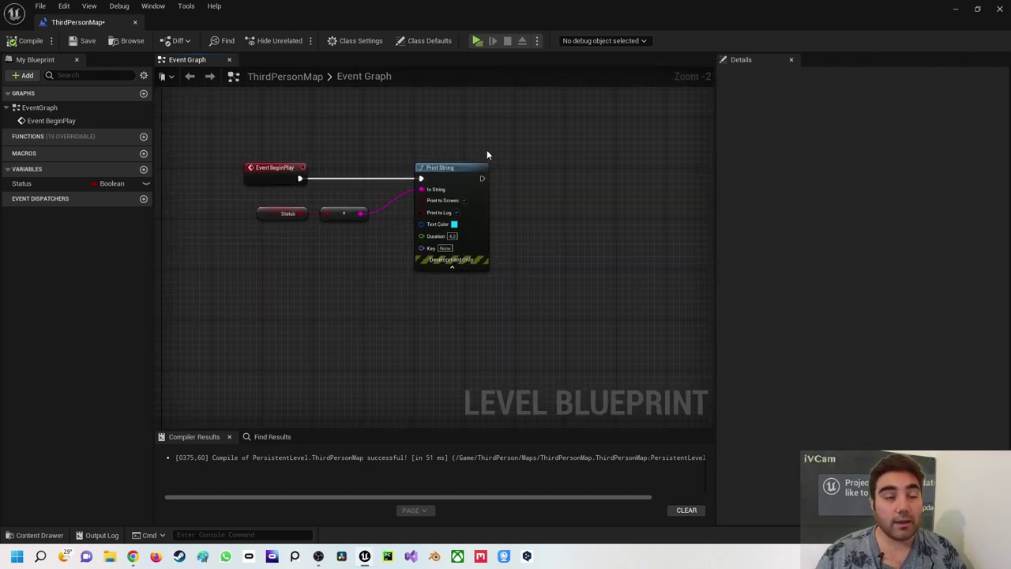
pyautogui.click(273, 215)
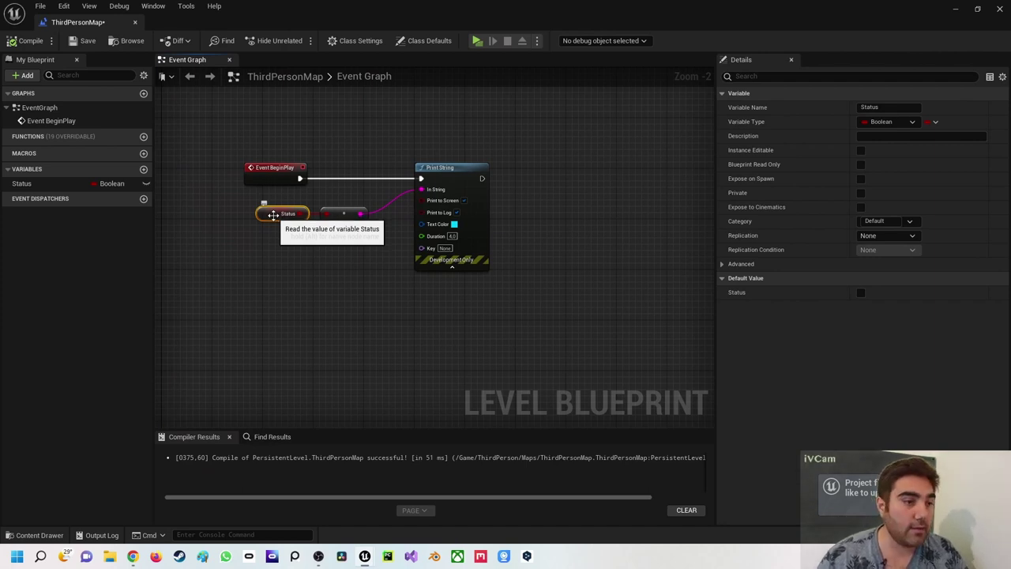
pyautogui.moveTo(524, 203); pyautogui.dragTo(456, 249, button='right')
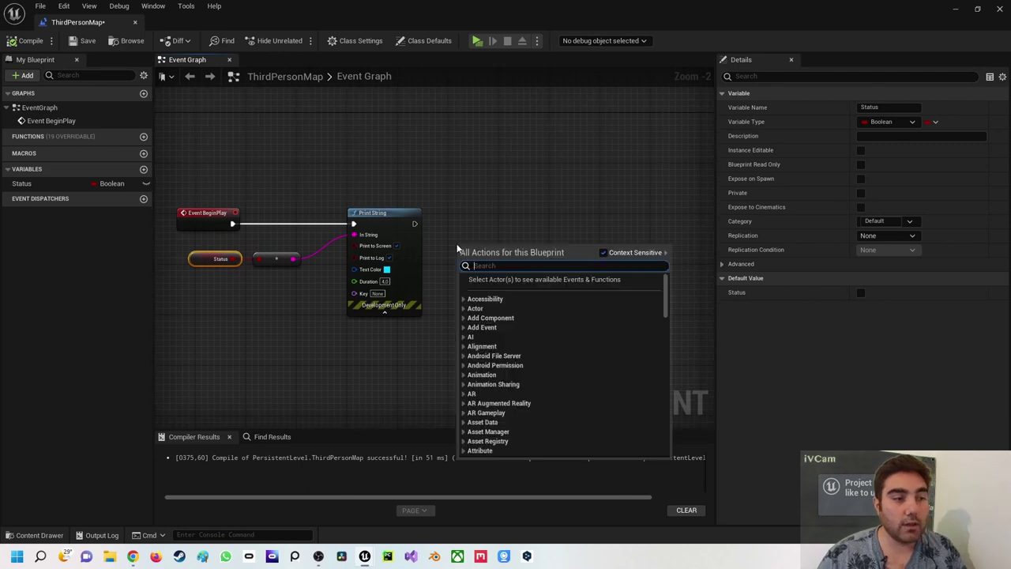
pyautogui.rightClick(472, 203)
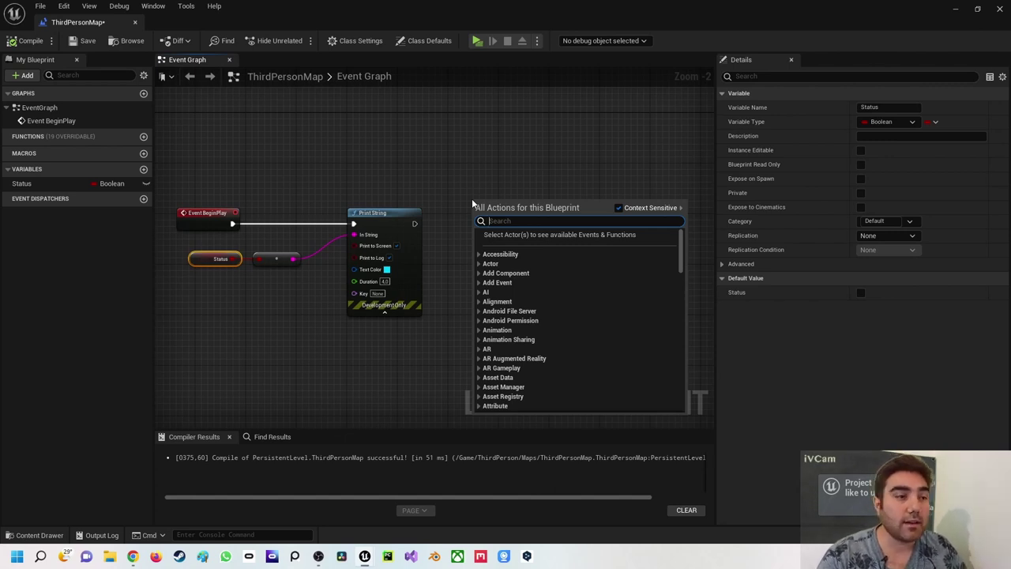
pyautogui.click(482, 134)
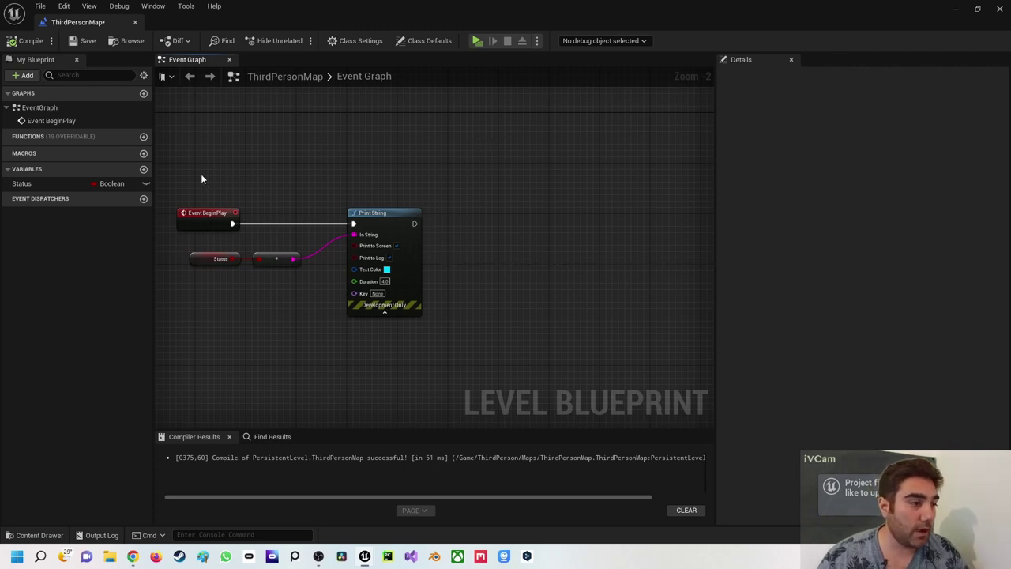
# - Add a Set Status node wired after Print String's execution output
pyautogui.moveTo(43, 182); pyautogui.dragTo(470, 223)
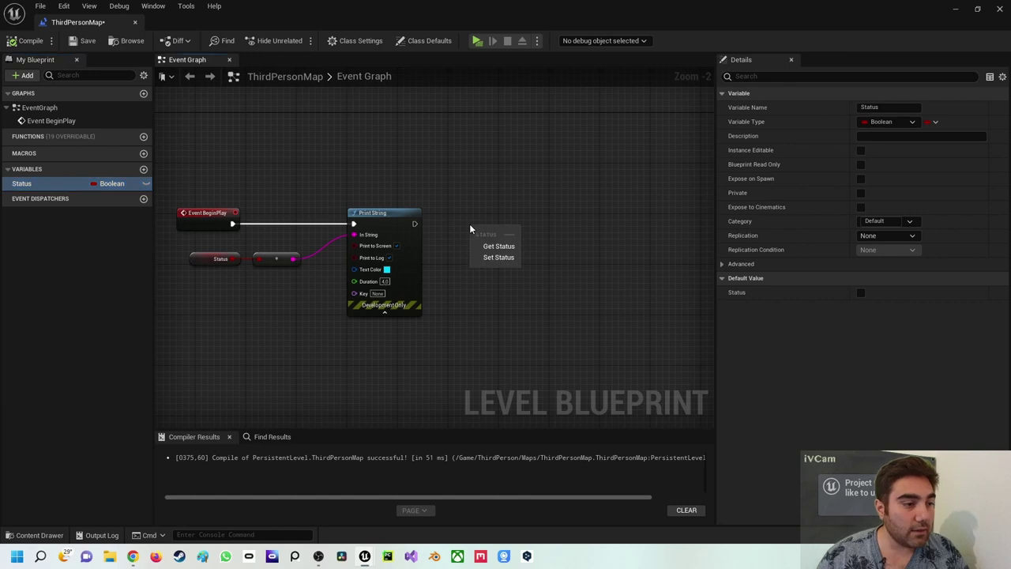
pyautogui.click(487, 263)
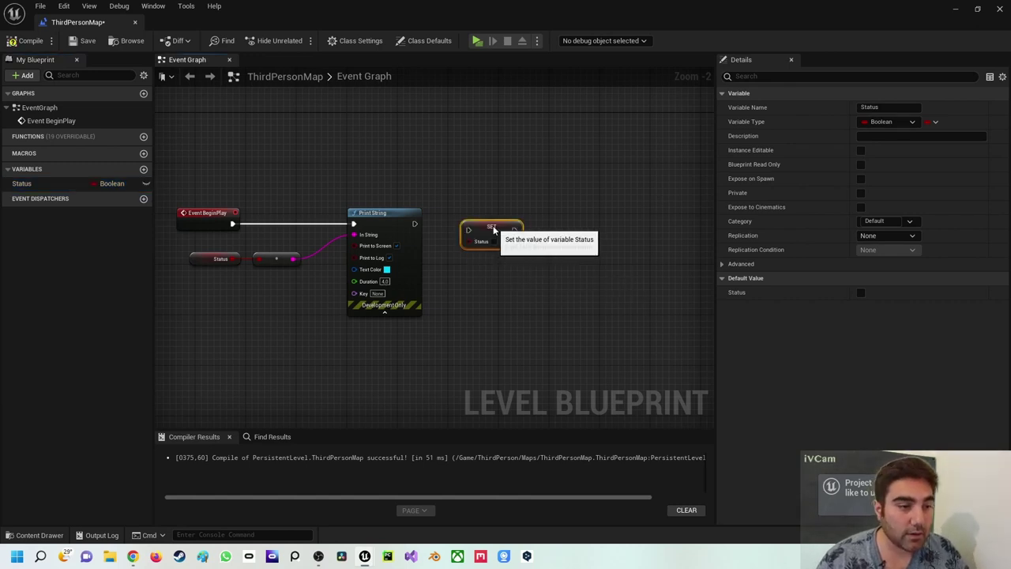
pyautogui.moveTo(415, 223); pyautogui.dragTo(472, 229)
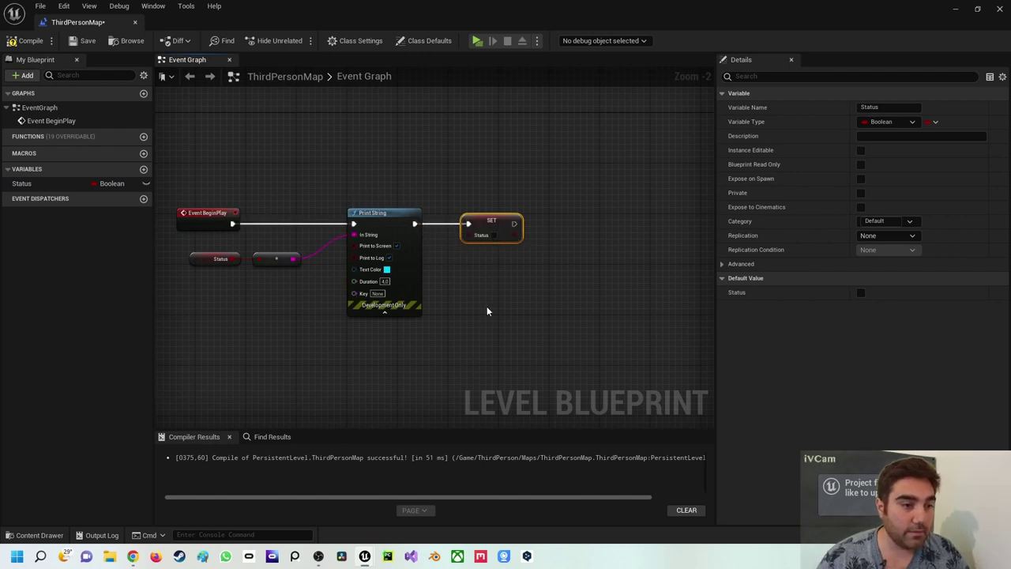
pyautogui.click(487, 306)
# - Tick the SET node's Status checkbox so it assigns true
pyautogui.click(208, 258)
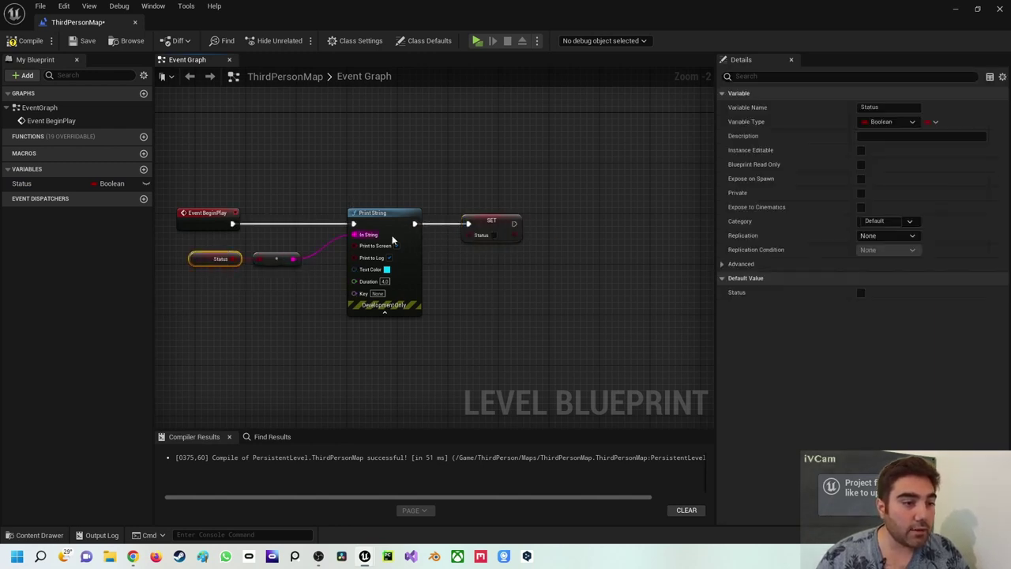
pyautogui.click(489, 222)
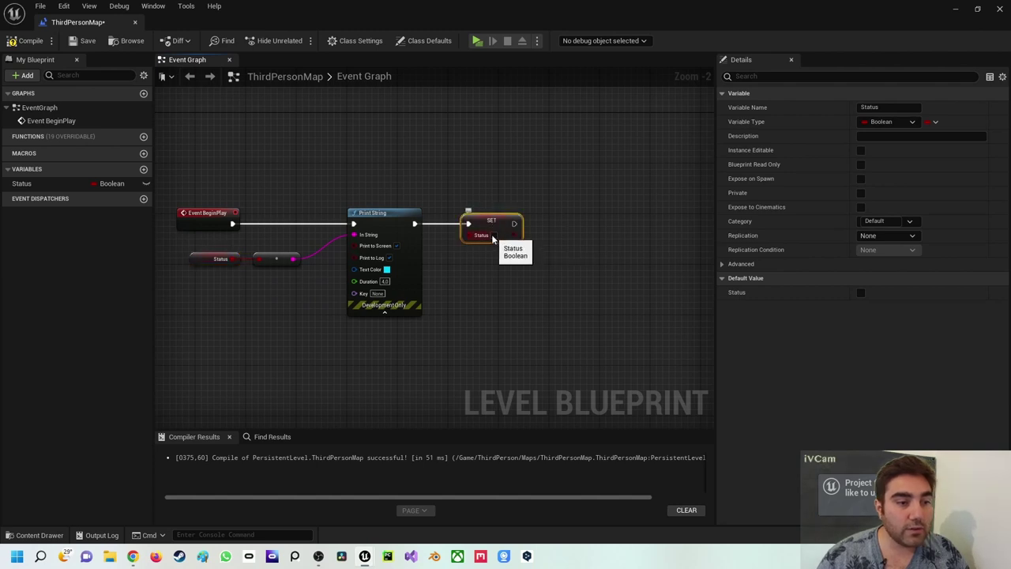
pyautogui.click(493, 237)
pyautogui.moveTo(539, 283); pyautogui.dragTo(516, 310, button='right')
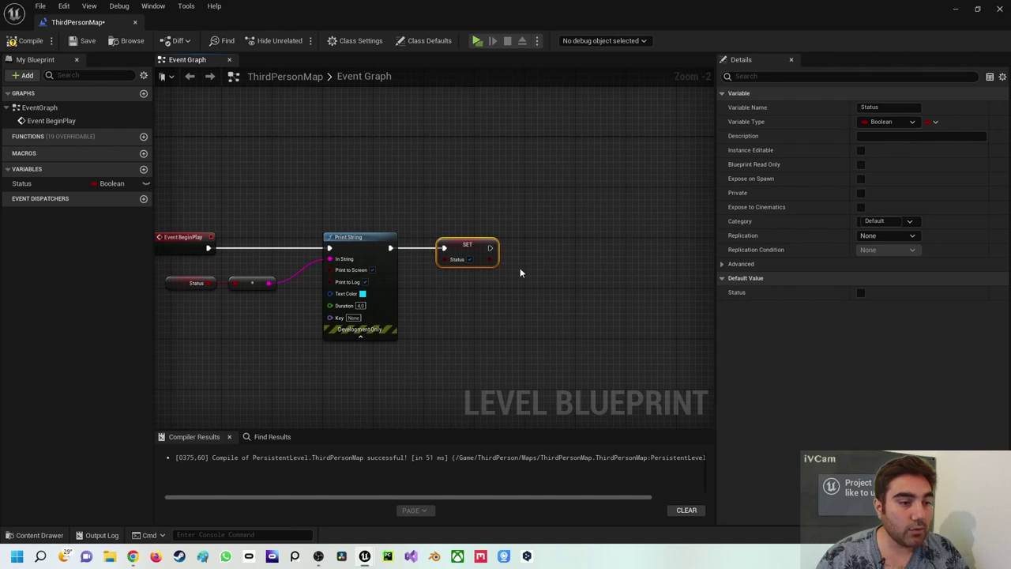
pyautogui.moveTo(521, 273); pyautogui.dragTo(455, 284, button='right')
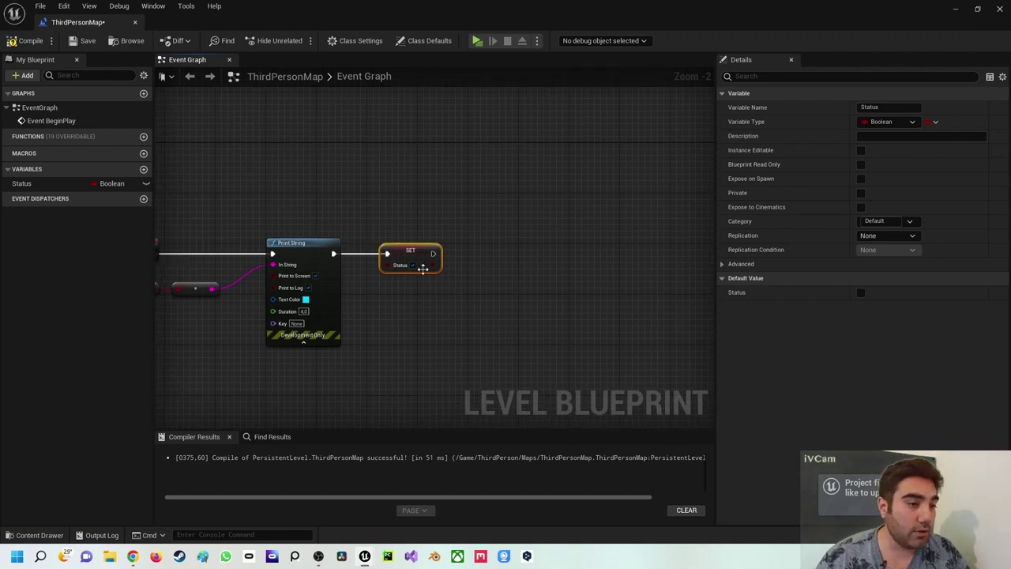
# - Add a second Print String wired after the SET node
pyautogui.moveTo(433, 253); pyautogui.dragTo(535, 254)
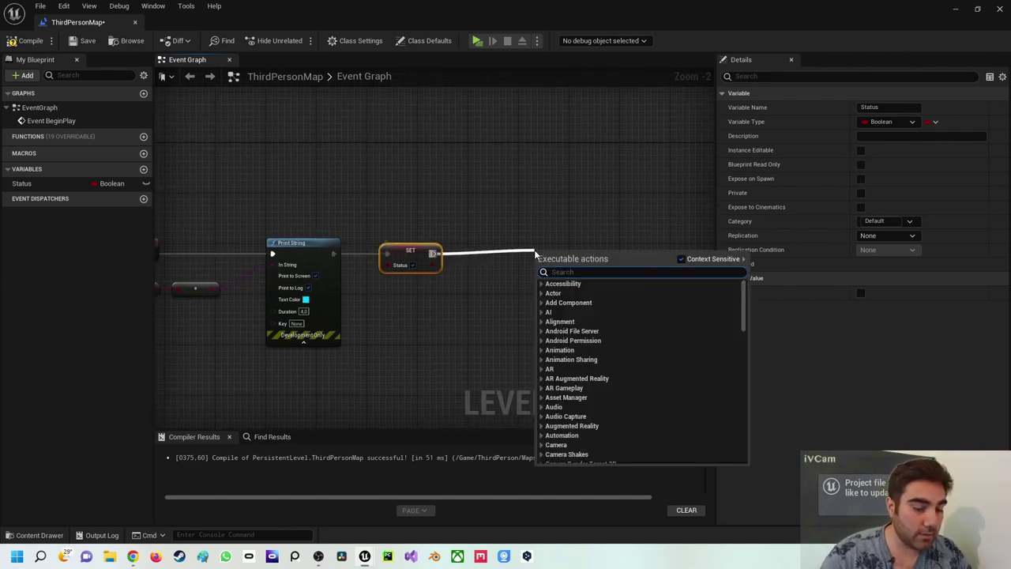
pyautogui.write('print')
pyautogui.press('Return')
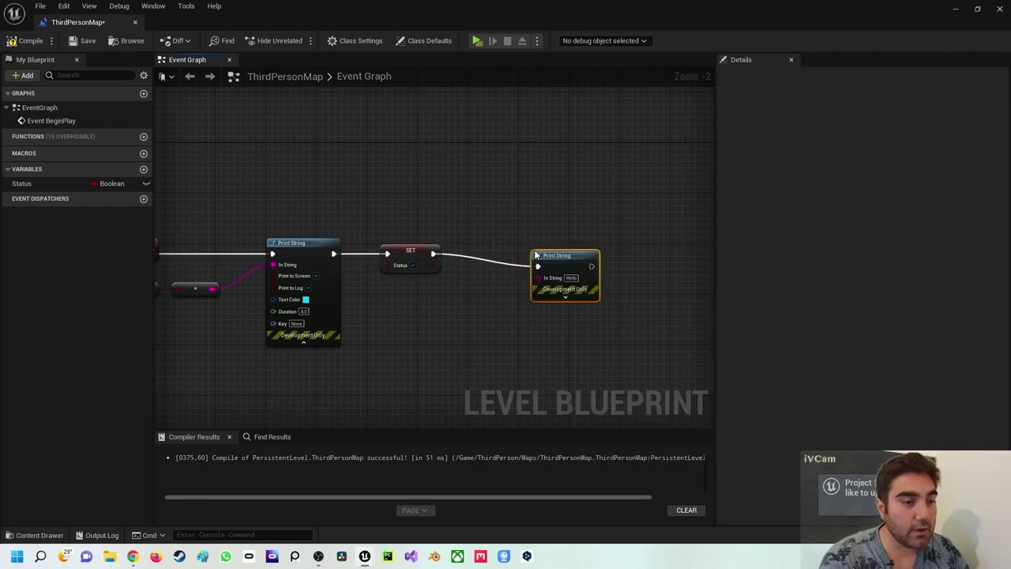
pyautogui.click(469, 218)
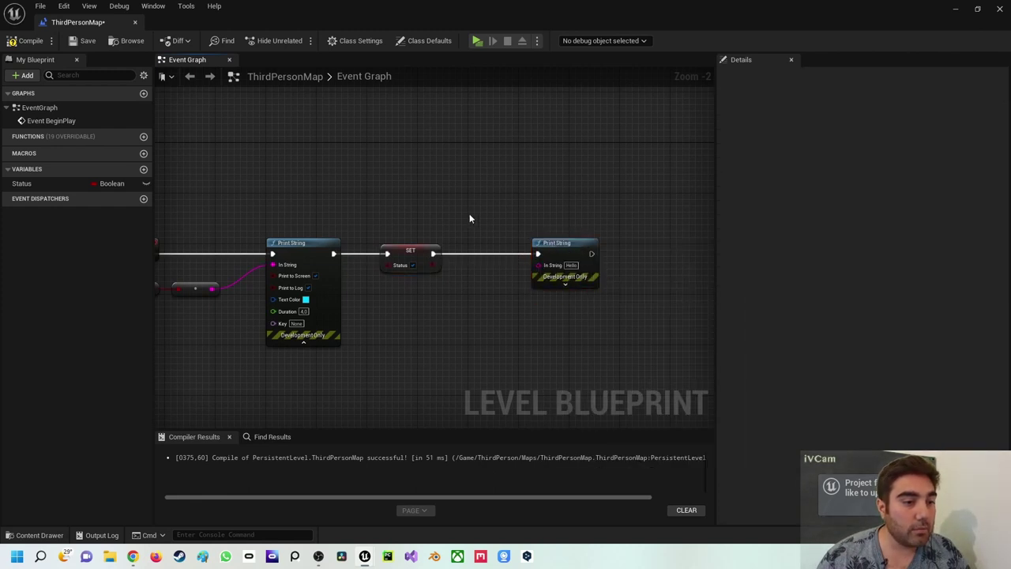
# - Recompile and play-test the level, then close the preview
pyautogui.click(26, 40)
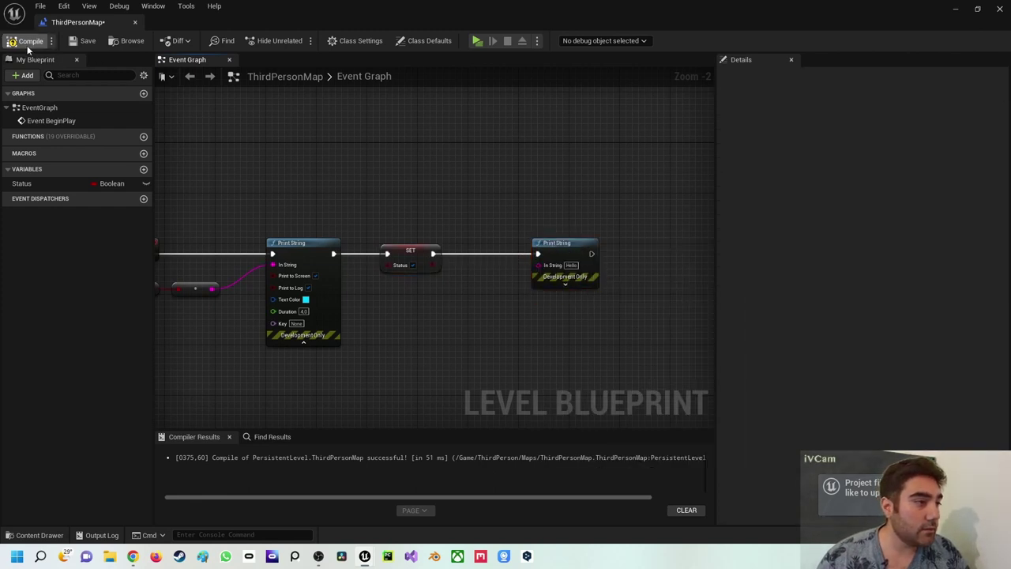
pyautogui.click(478, 40)
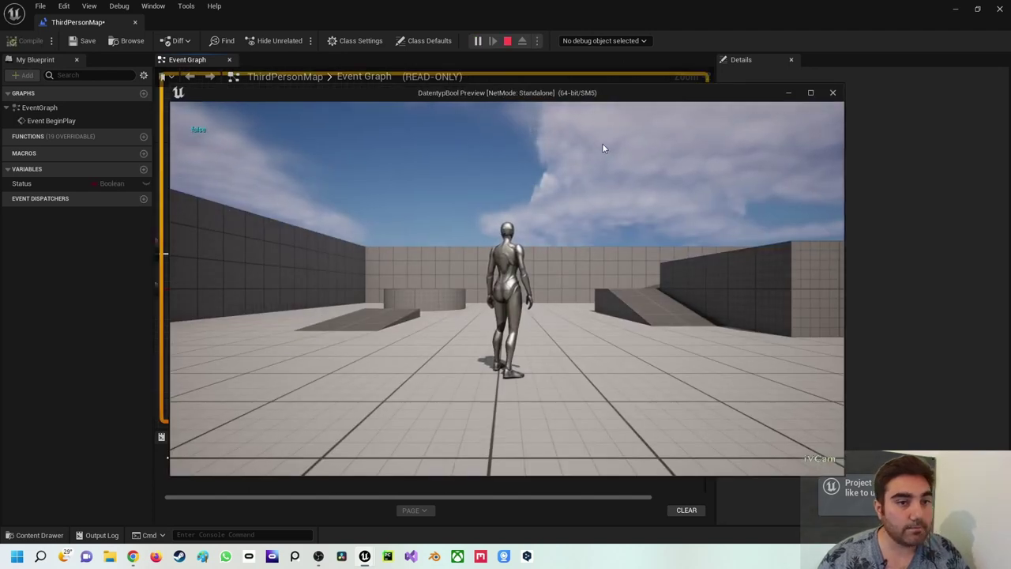
pyautogui.click(833, 93)
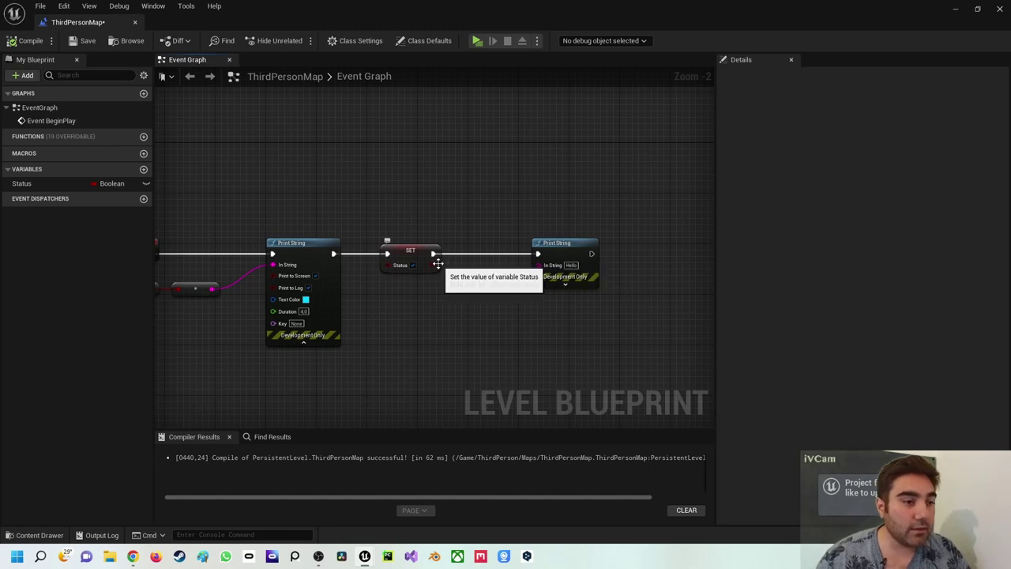
# - Connect SET's Status output to the second Print String via a Boolean-to-String converter, then compile
pyautogui.moveTo(440, 265); pyautogui.dragTo(474, 268)
pyautogui.moveTo(559, 245); pyautogui.dragTo(569, 245)
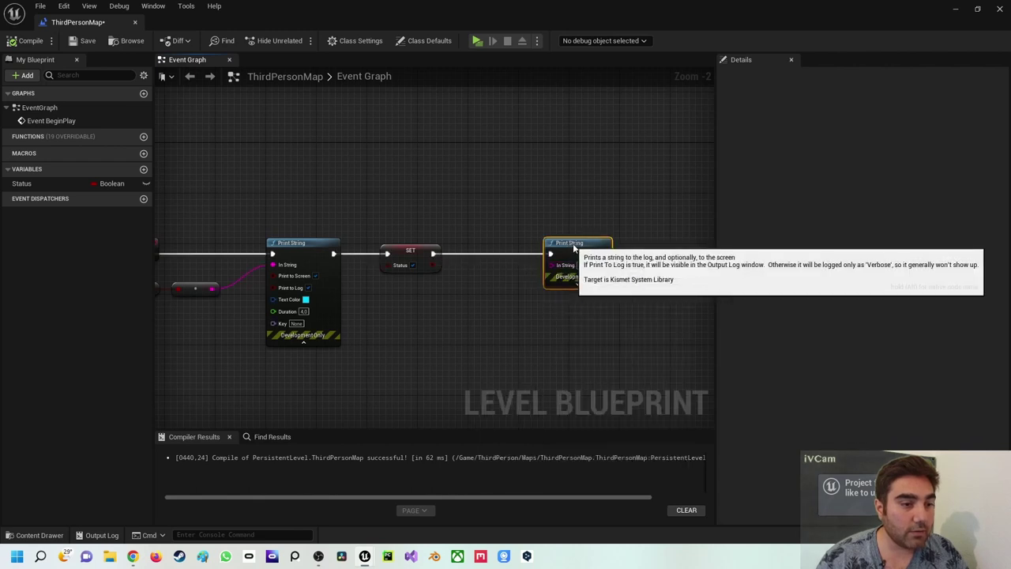
pyautogui.moveTo(433, 265); pyautogui.dragTo(557, 267)
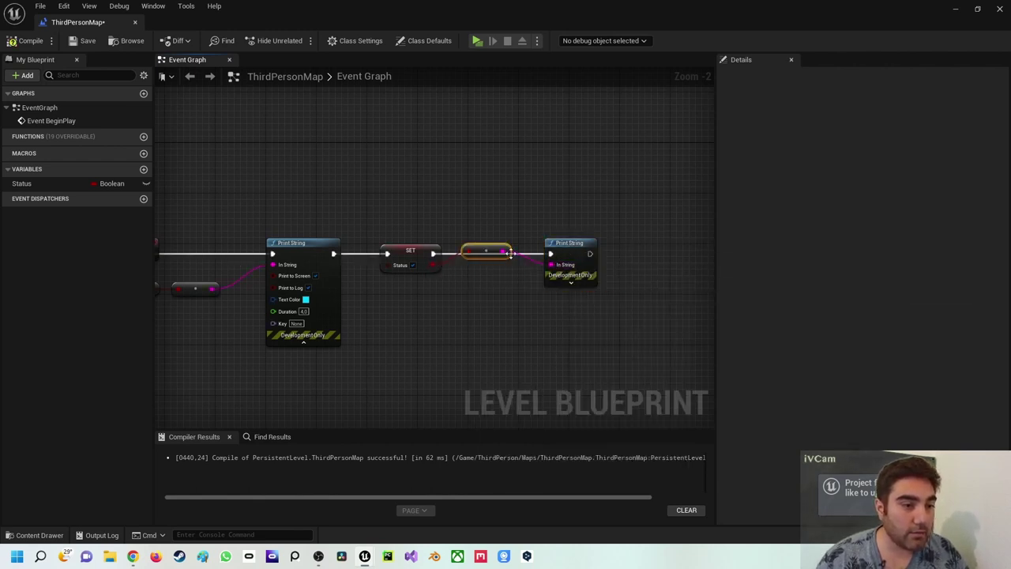
pyautogui.moveTo(501, 245); pyautogui.dragTo(506, 267)
pyautogui.click(486, 205)
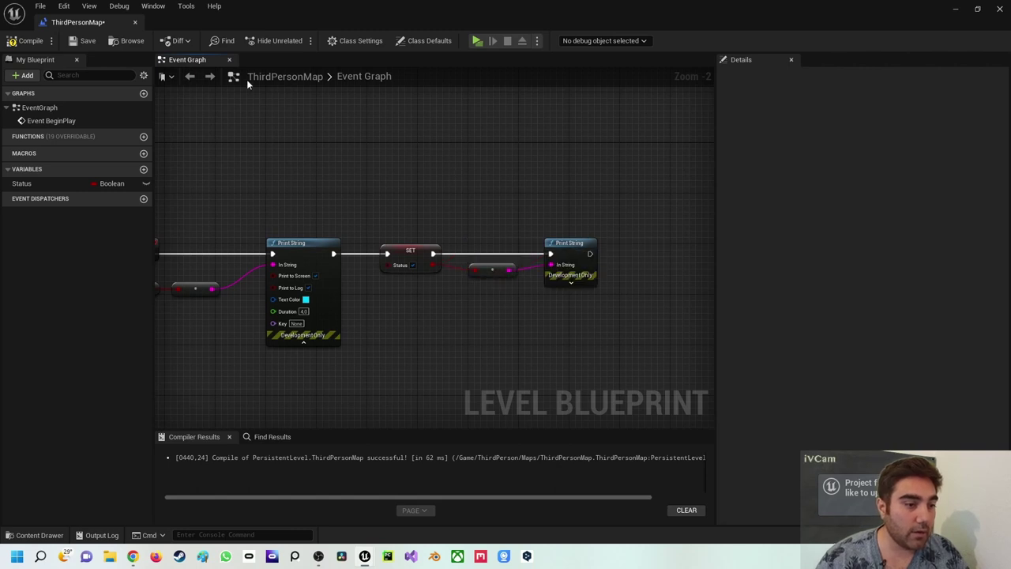
pyautogui.click(28, 40)
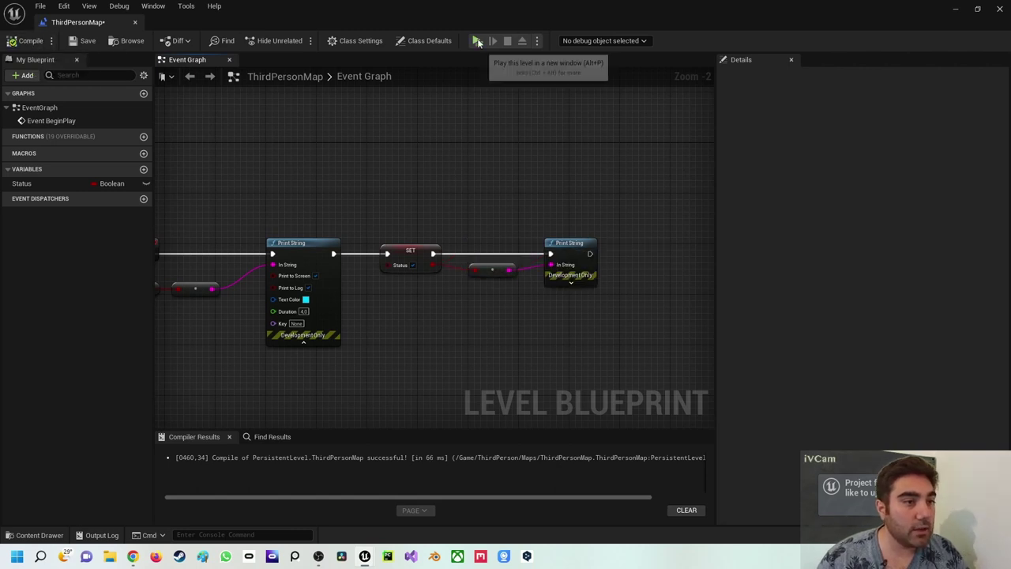
pyautogui.moveTo(275, 175); pyautogui.dragTo(488, 174, button='right')
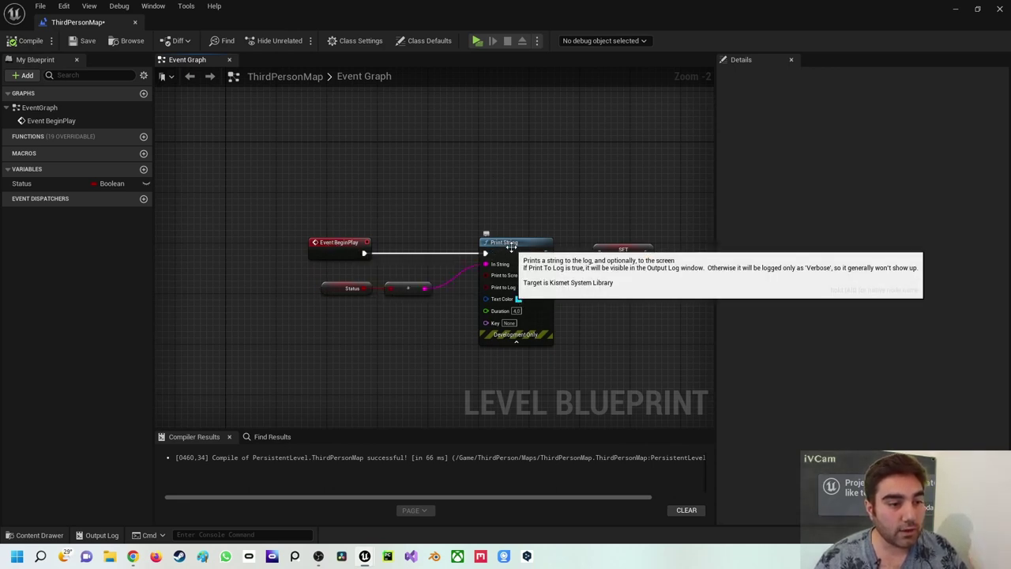
# - Tidy the node chain and inspect the SET and second Print String nodes
pyautogui.moveTo(512, 244); pyautogui.dragTo(503, 248)
pyautogui.moveTo(531, 235); pyautogui.dragTo(324, 251, button='right')
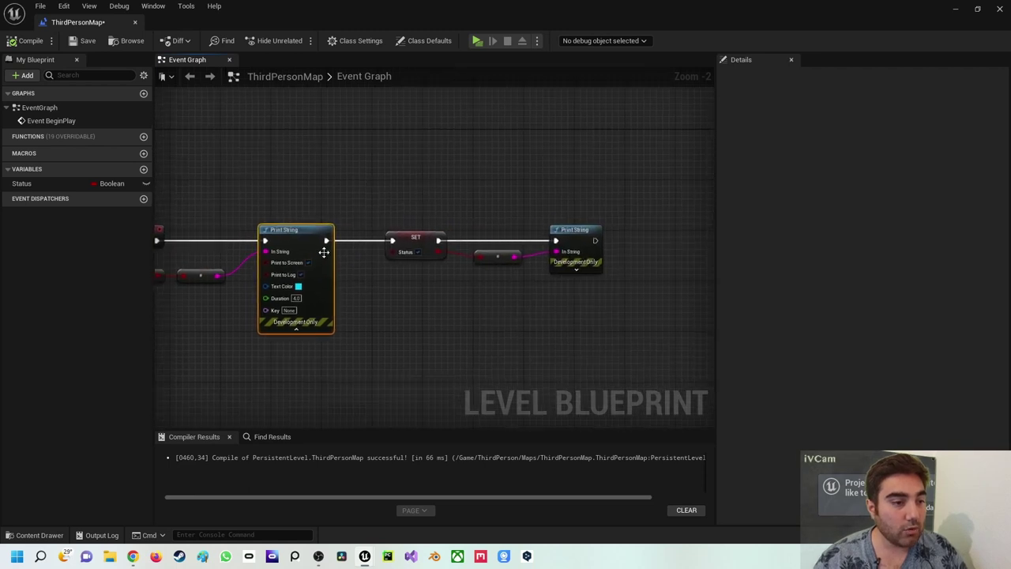
pyautogui.click(413, 243)
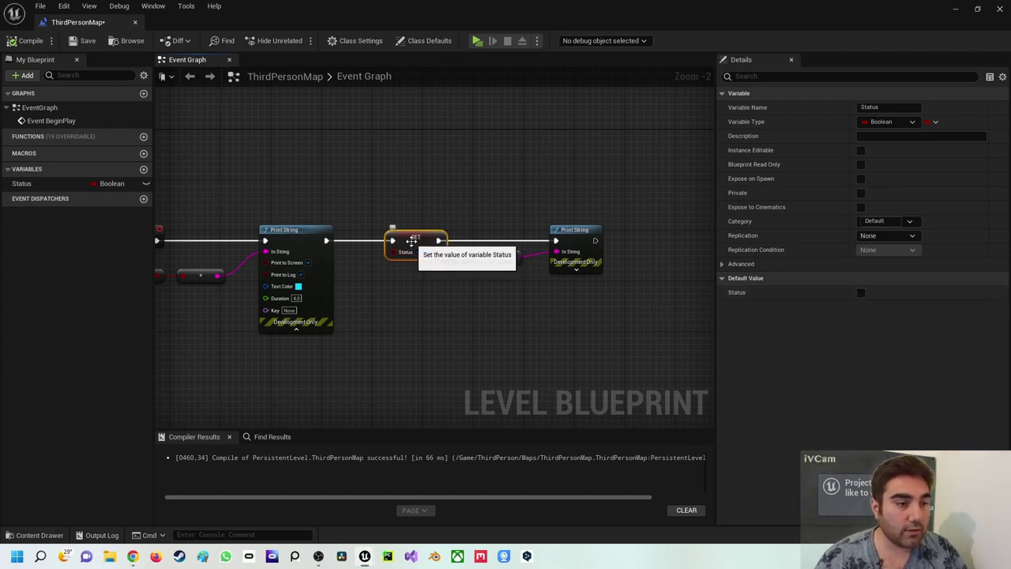
pyautogui.click(595, 235)
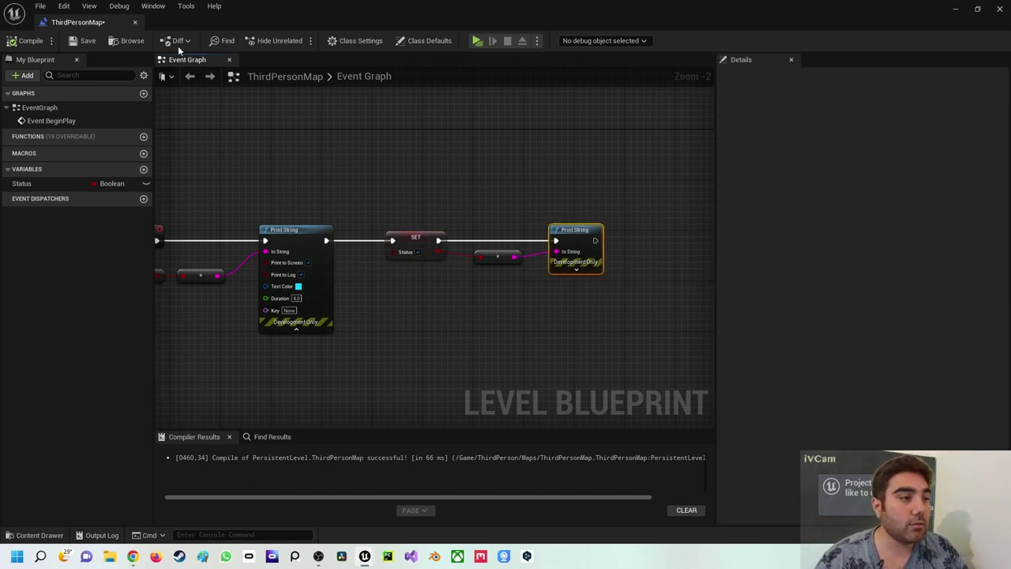
# - Recompile and play-test the level, closing the preview after Status prints
pyautogui.click(30, 41)
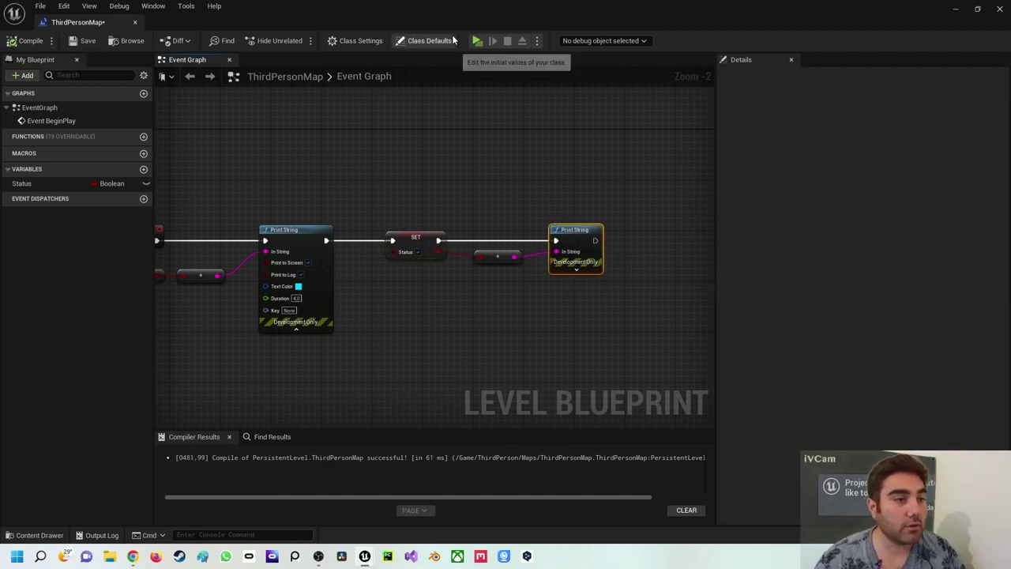
pyautogui.click(477, 40)
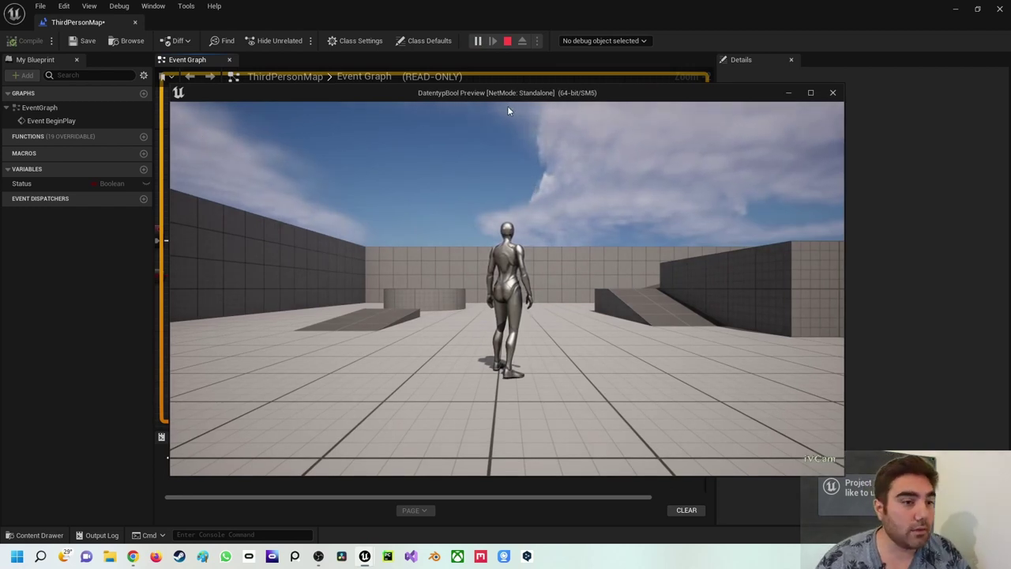
pyautogui.click(832, 92)
pyautogui.moveTo(505, 267); pyautogui.dragTo(480, 237, button='right')
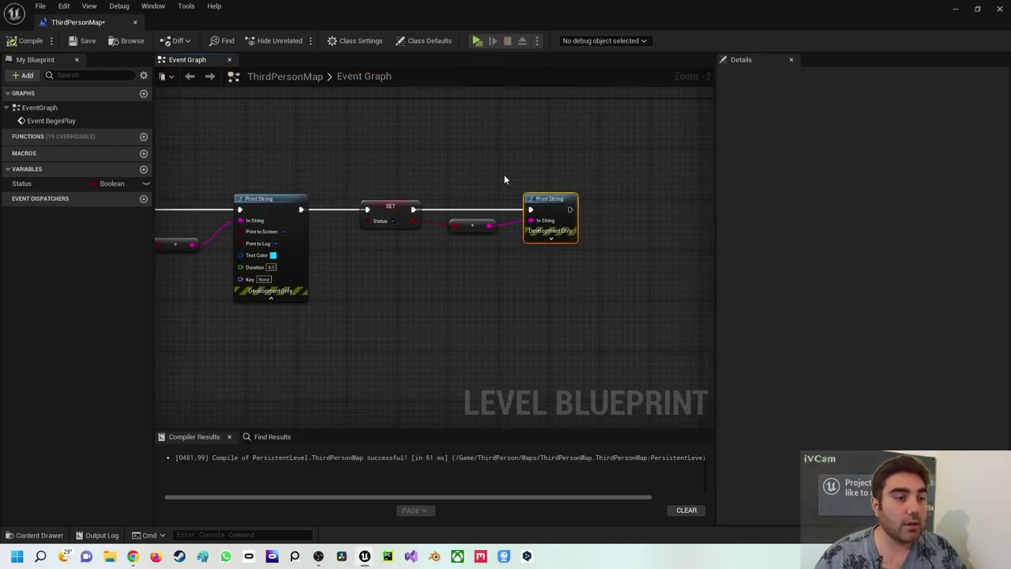
# - Shift the second Print String right, zoom out, and pull a new execution wire from SET onto empty graph
pyautogui.moveTo(551, 210); pyautogui.dragTo(642, 208)
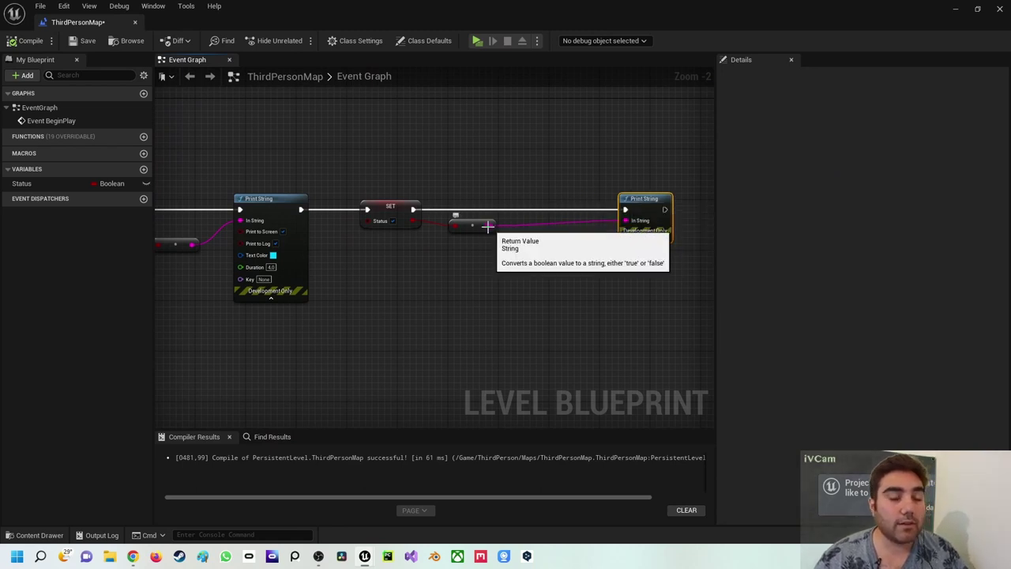
pyautogui.moveTo(488, 227); pyautogui.dragTo(551, 170, button='right')
pyautogui.scroll(-1, 463, 234)
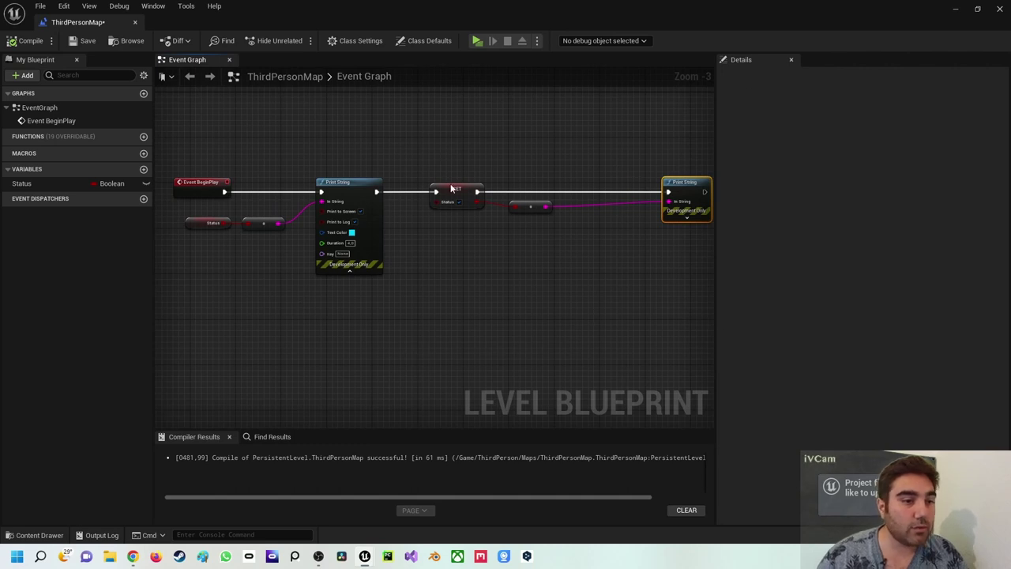
pyautogui.moveTo(550, 160); pyautogui.dragTo(529, 166, button='right')
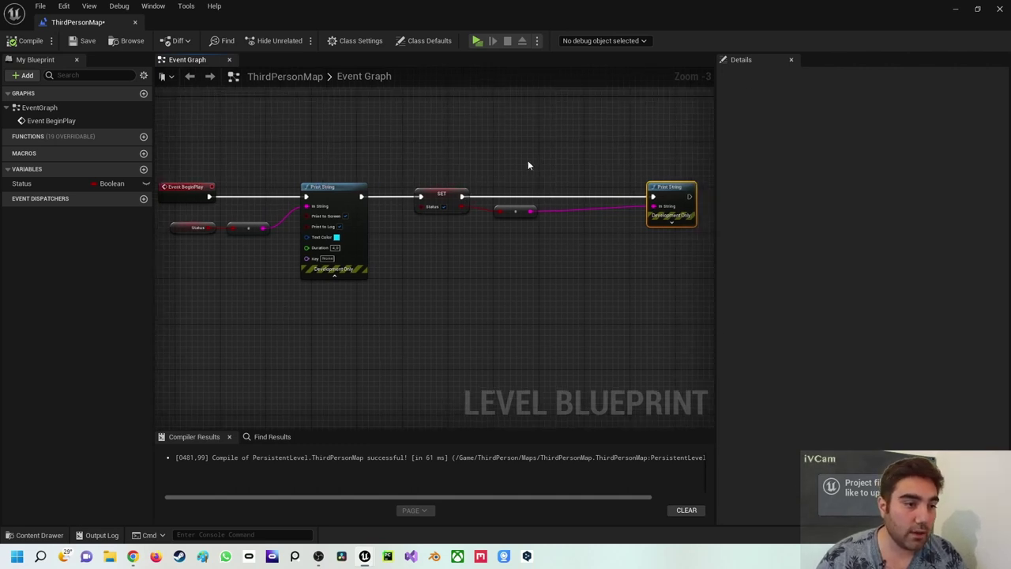
pyautogui.moveTo(599, 158); pyautogui.dragTo(402, 198, button='right')
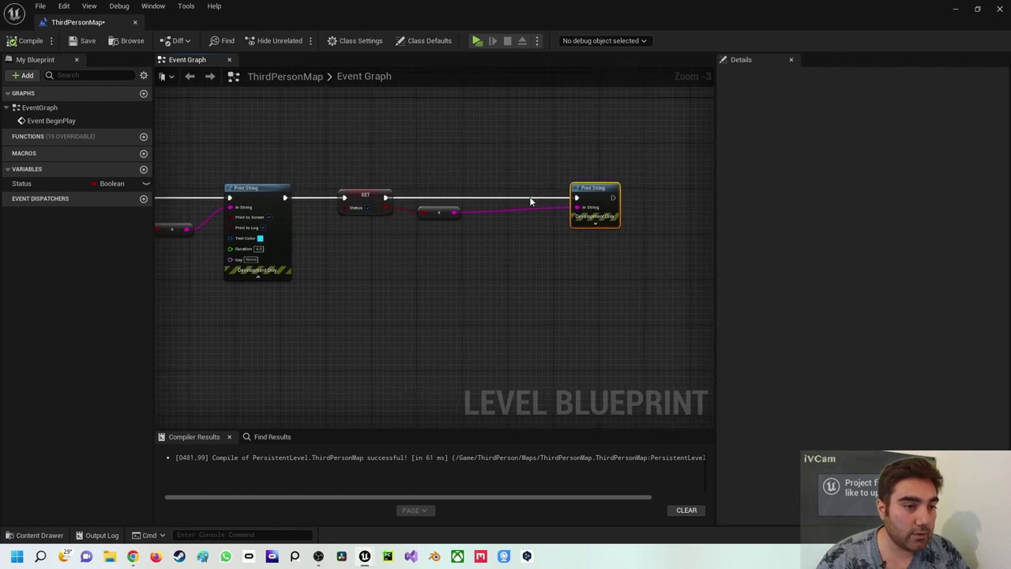
pyautogui.moveTo(384, 198); pyautogui.dragTo(477, 171)
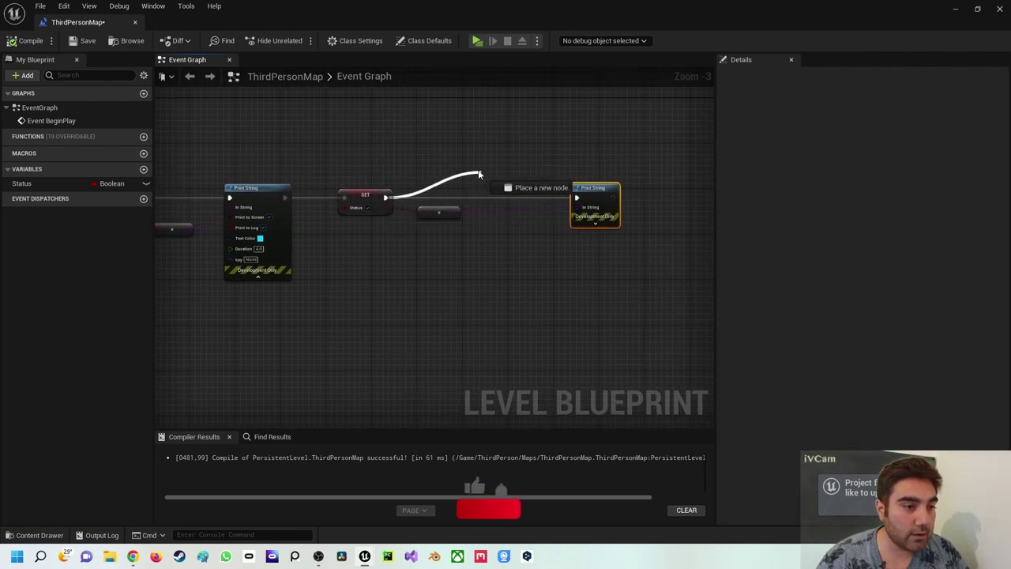
# - Add a Delay node after the SET node and edit its Duration value
pyautogui.write('delay')
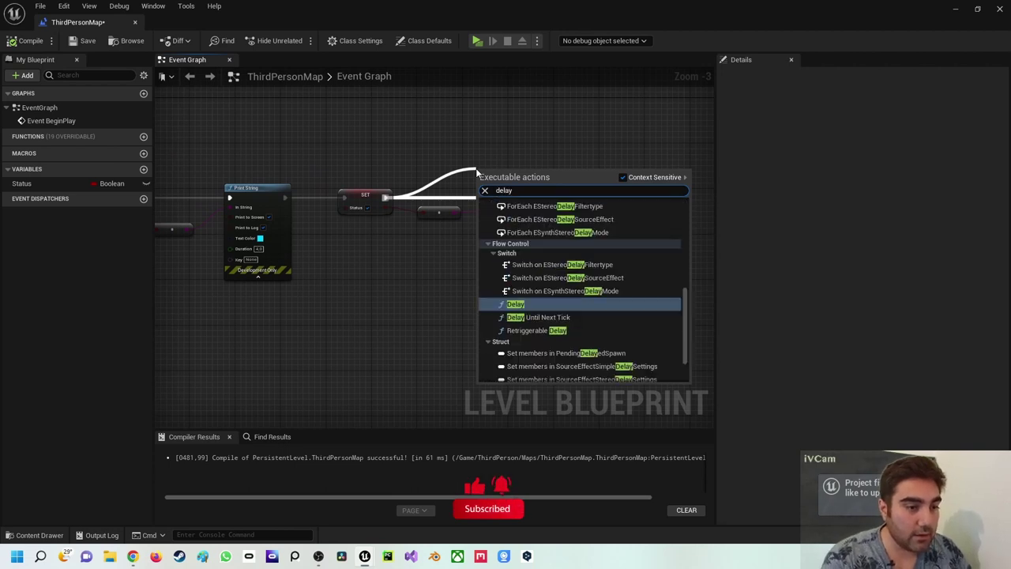
pyautogui.click(528, 306)
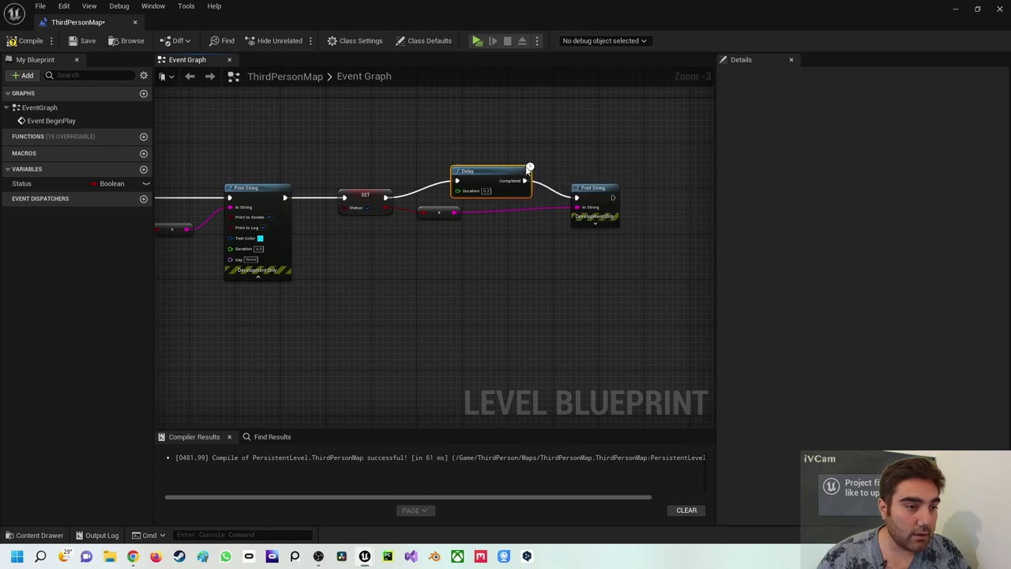
pyautogui.moveTo(492, 172); pyautogui.dragTo(475, 166)
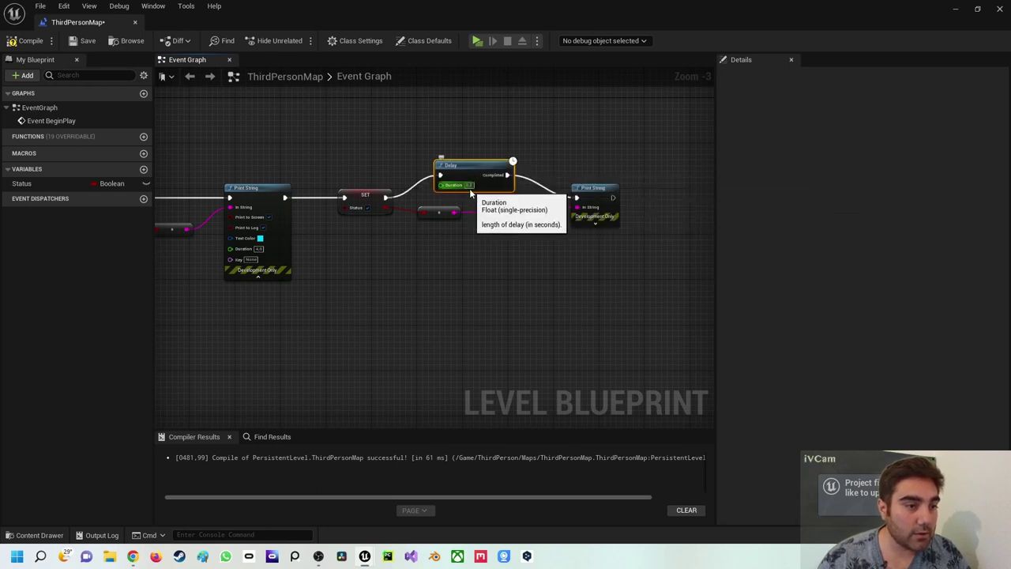
pyautogui.click(469, 185)
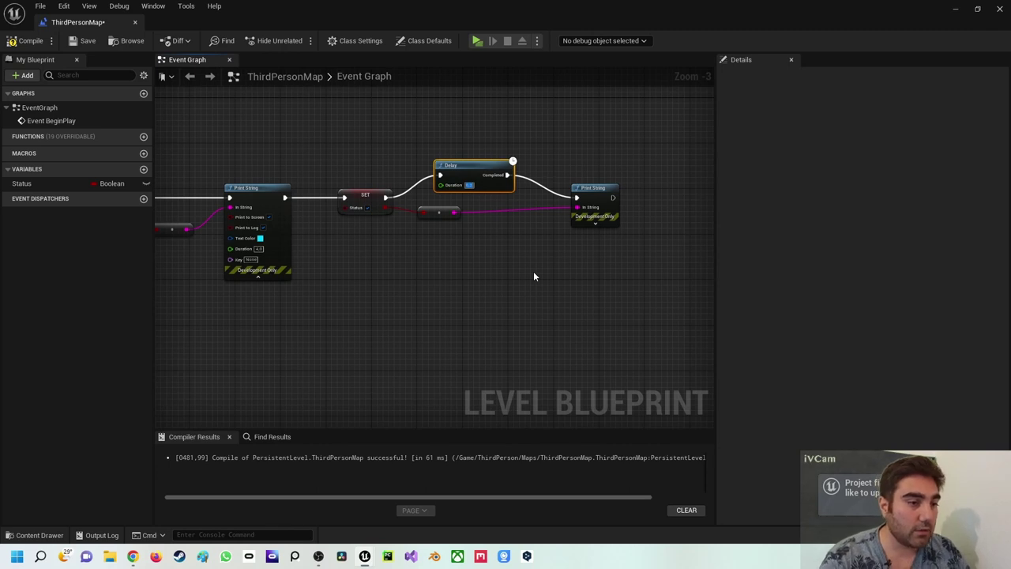
# - Compile and play the level to check the printed true/false messages, then close the preview
pyautogui.click(43, 44)
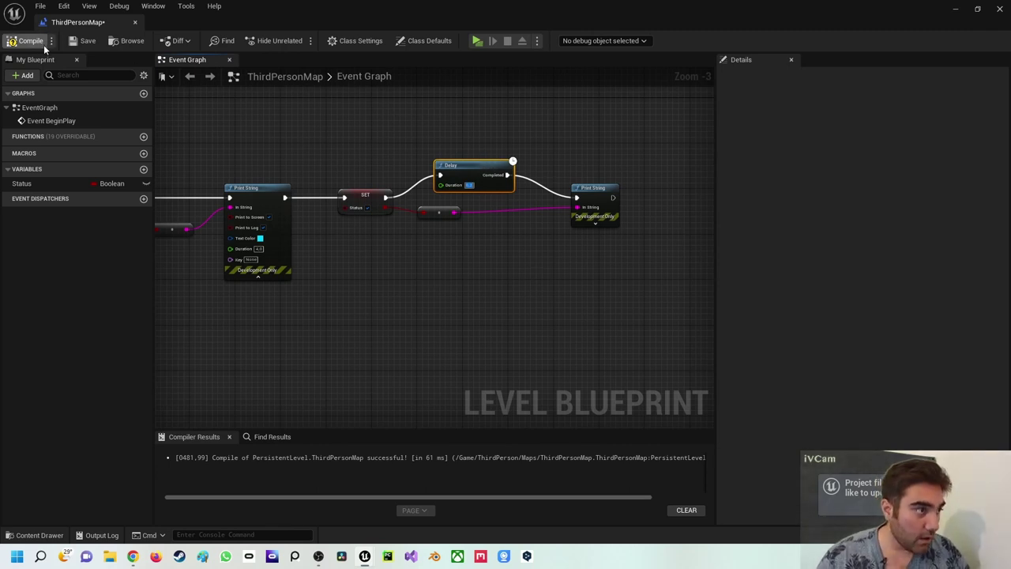
pyautogui.click(478, 41)
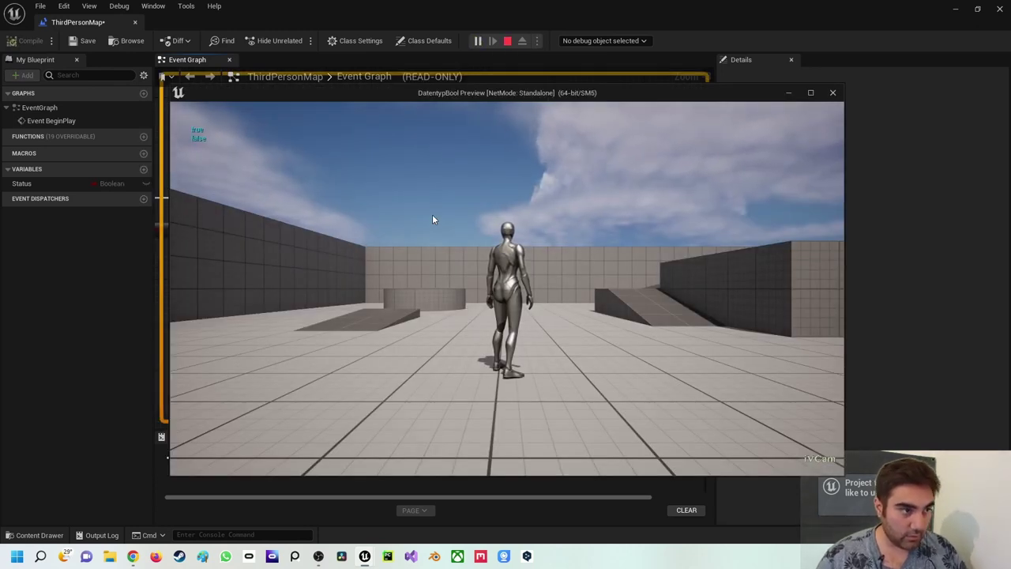
pyautogui.click(833, 93)
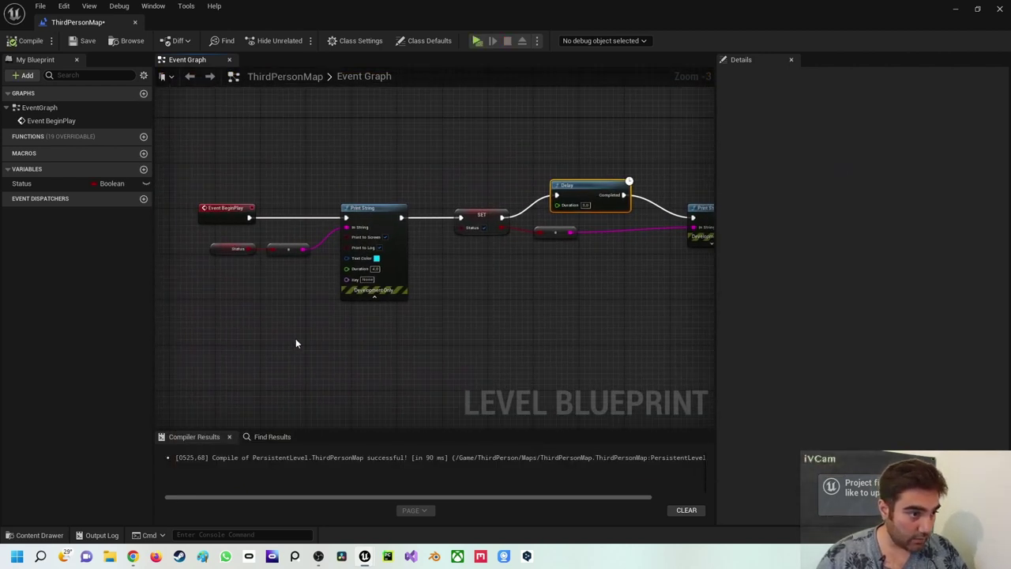
# - Create a Float variable named Wert and place a Wert getter node in the graph
pyautogui.click(229, 249)
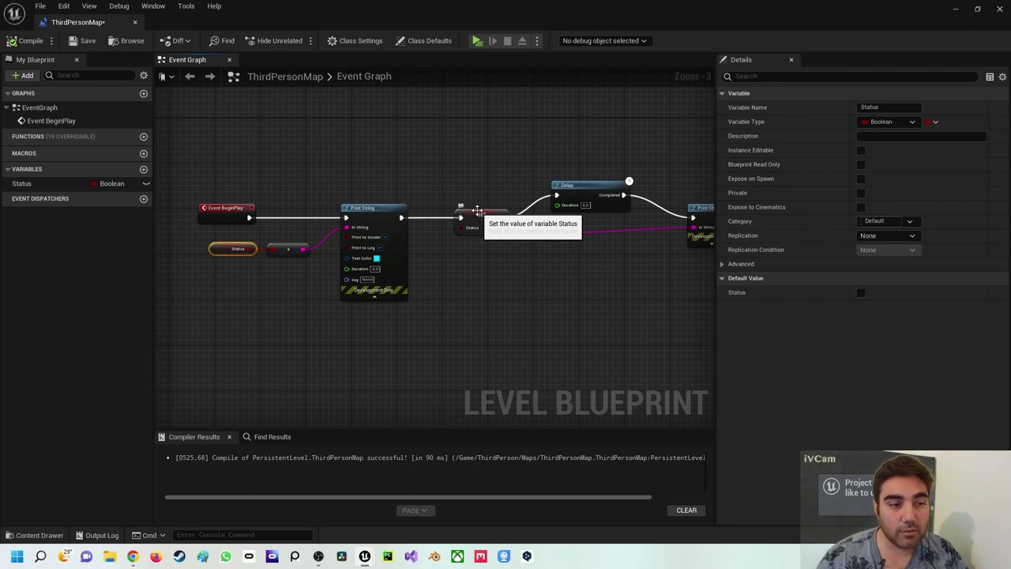
pyautogui.click(144, 170)
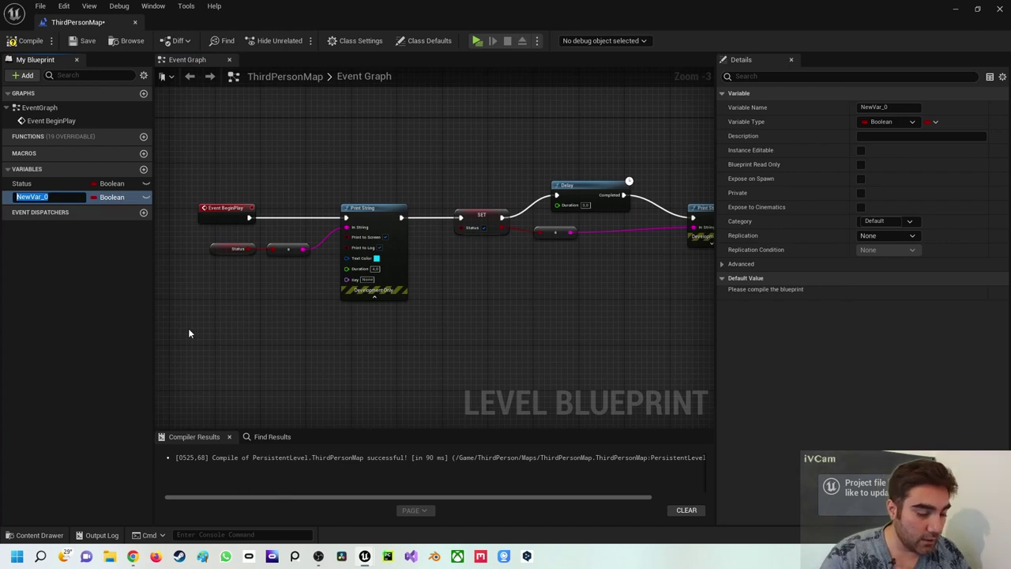
pyautogui.write('Wert')
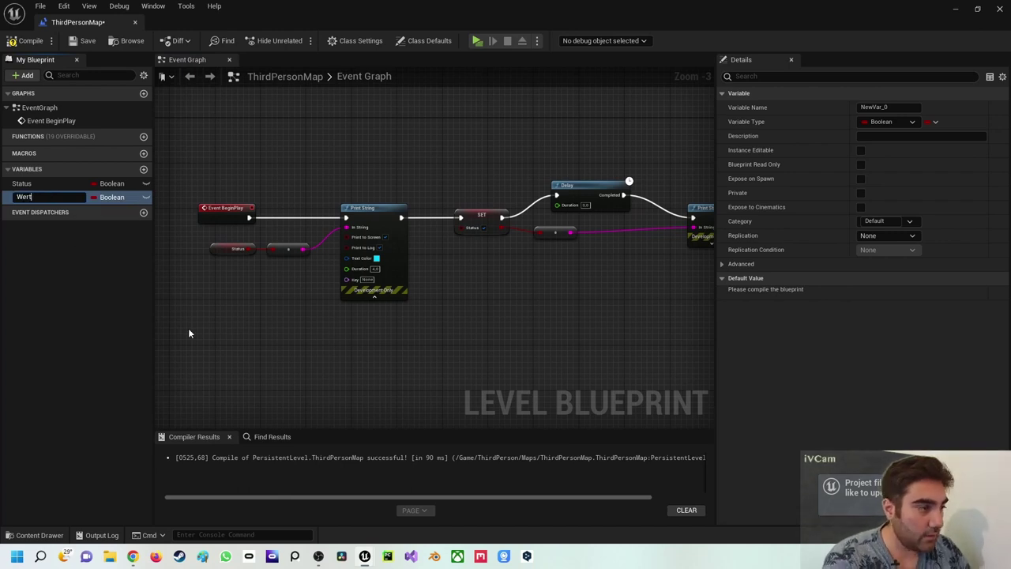
pyautogui.press('Return')
pyautogui.click(121, 197)
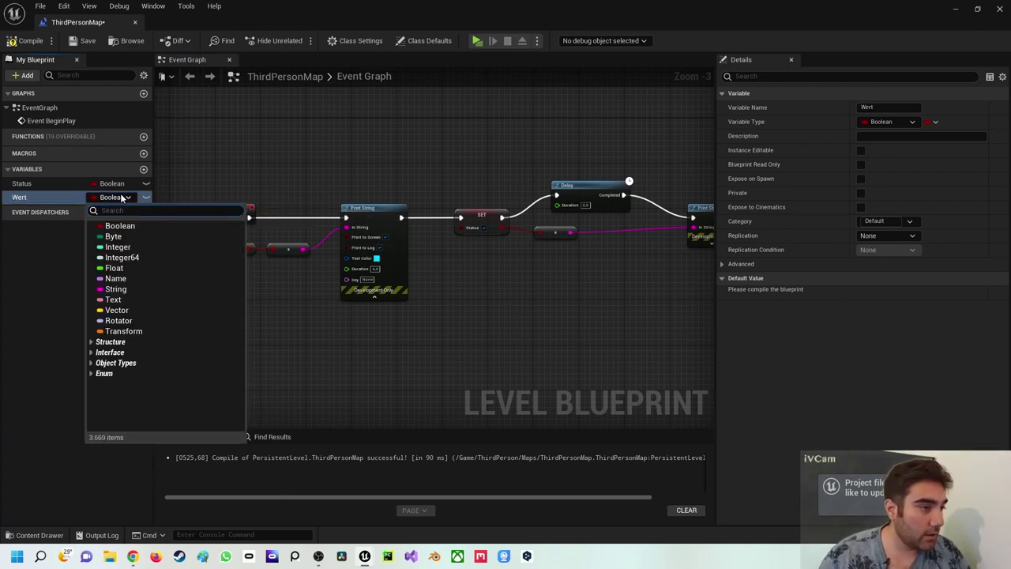
pyautogui.click(128, 267)
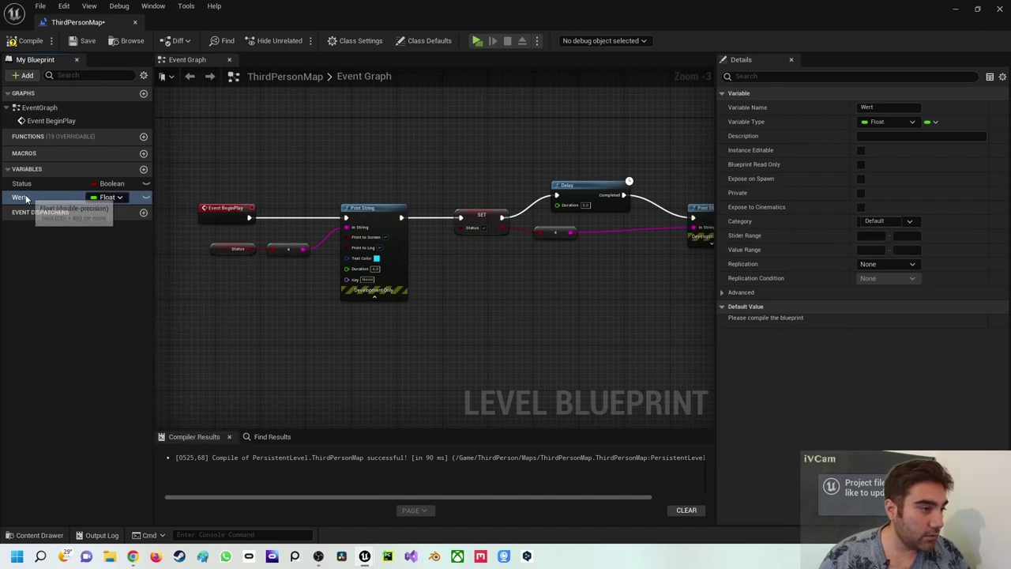
pyautogui.moveTo(25, 198)
pyautogui.mouseDown()
pyautogui.moveTo(232, 278)
pyautogui.moveTo(352, 230)
pyautogui.mouseUp()
pyautogui.click(239, 294)
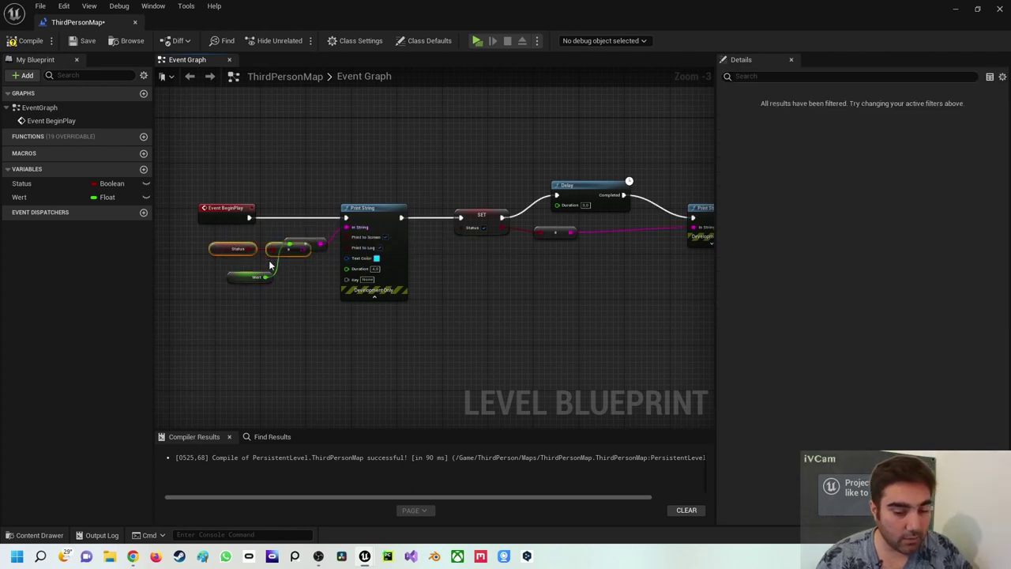
# - Delete the SET Status node and its leftover conversion node
pyautogui.moveTo(507, 230); pyautogui.dragTo(400, 213, button='right')
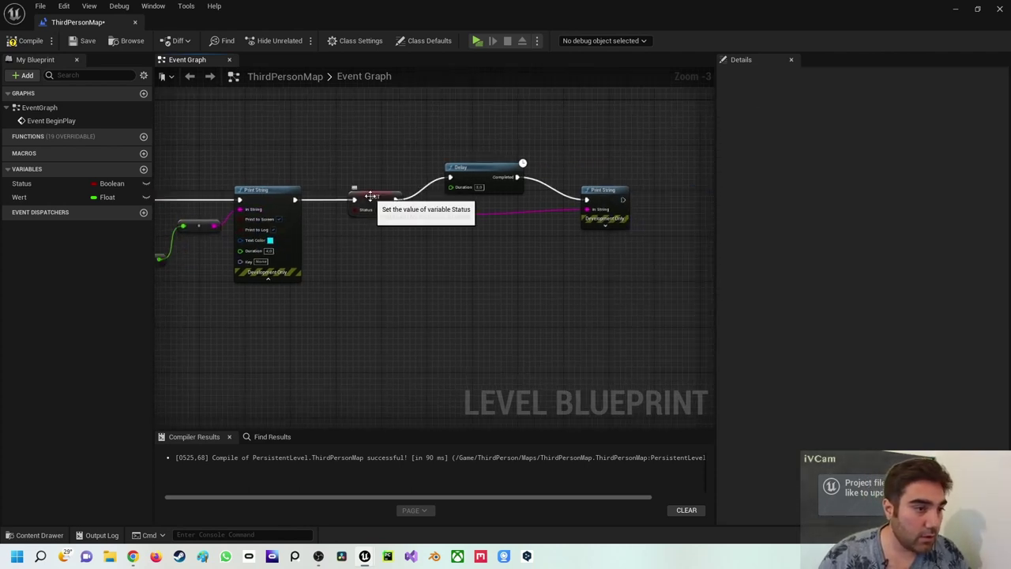
pyautogui.click(369, 196)
pyautogui.press('Delete')
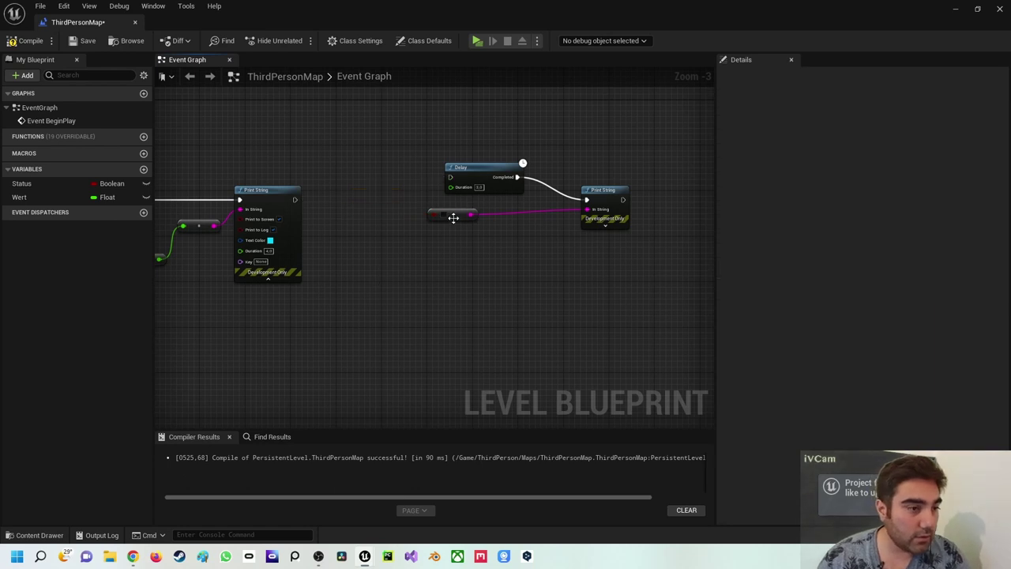
pyautogui.click(453, 218)
pyautogui.press('Delete')
# - Add a SET Wert node and line it up in the chain before the Delay
pyautogui.moveTo(51, 196)
pyautogui.mouseDown()
pyautogui.moveTo(544, 204)
pyautogui.moveTo(452, 177)
pyautogui.mouseUp()
pyautogui.click(349, 221)
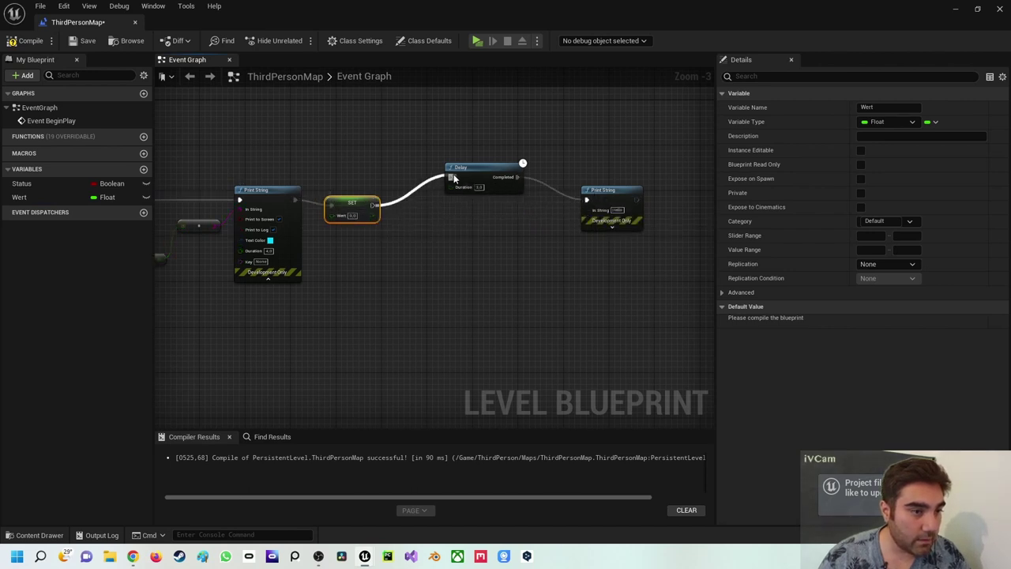
pyautogui.moveTo(352, 209); pyautogui.dragTo(368, 203)
pyautogui.moveTo(343, 271); pyautogui.dragTo(388, 217, button='right')
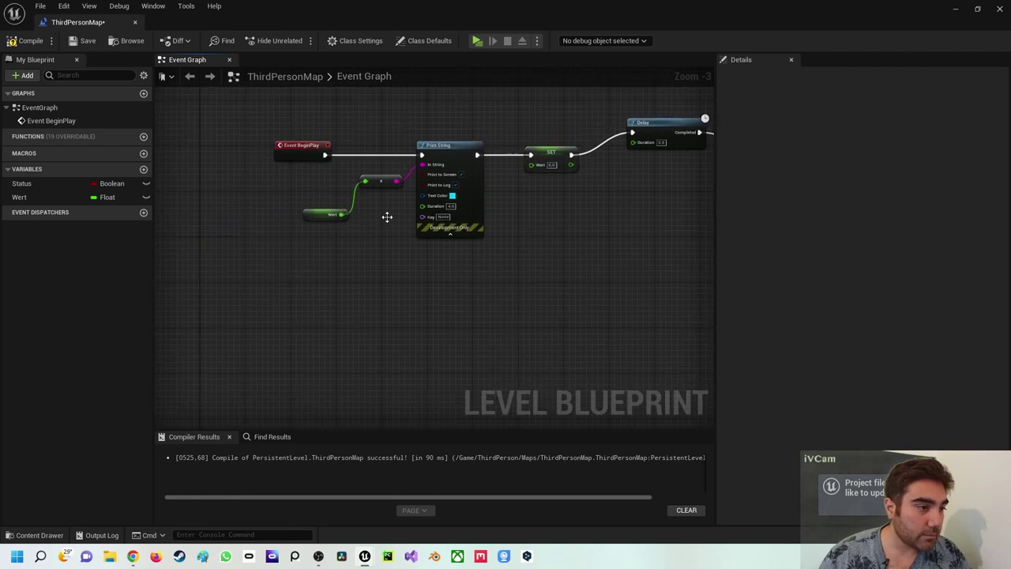
# - Compile, give Wert a default value of 12.4, and recompile the Level Blueprint
pyautogui.click(312, 215)
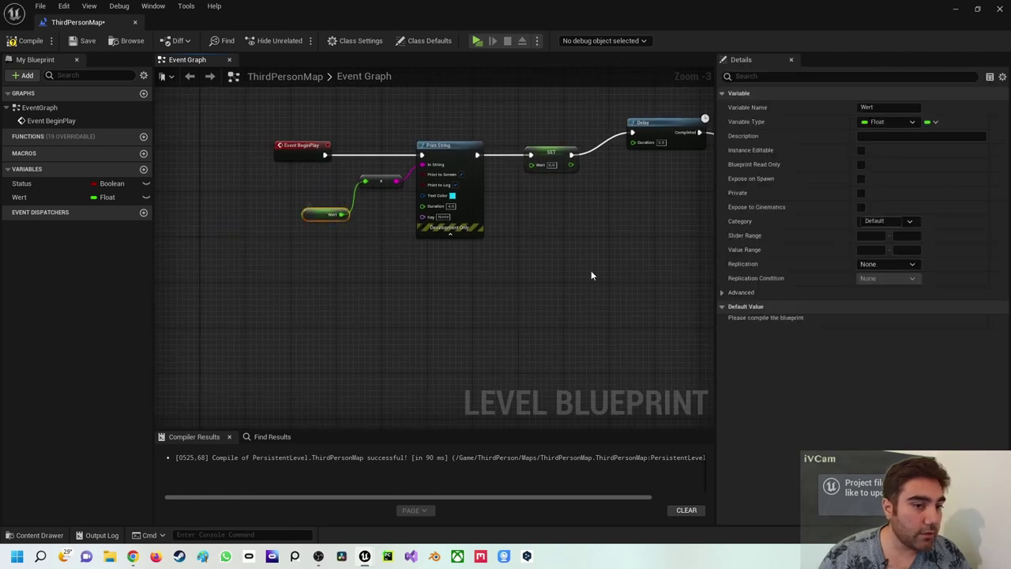
pyautogui.click(28, 49)
pyautogui.click(885, 322)
pyautogui.write('12')
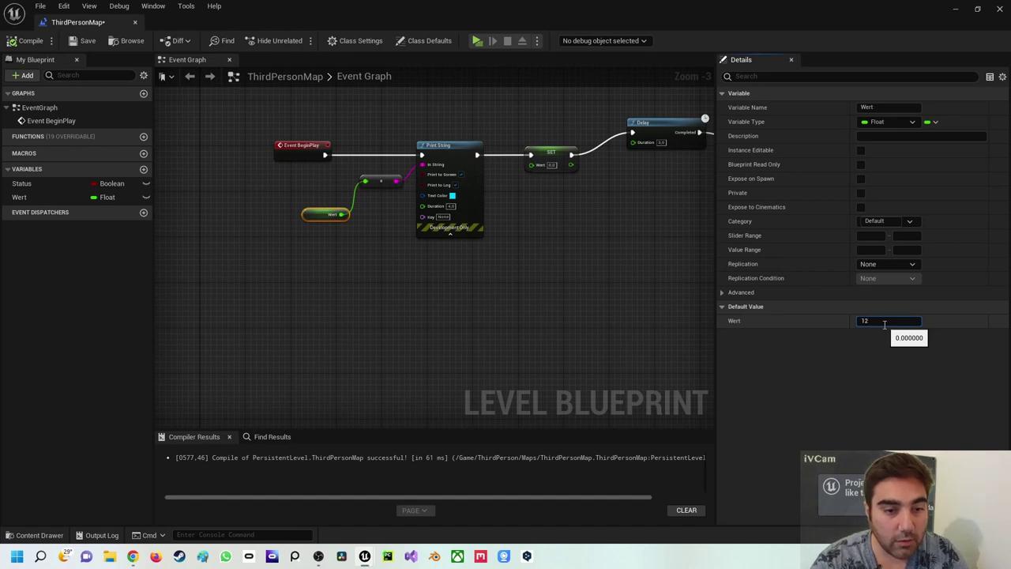
pyautogui.write('.4')
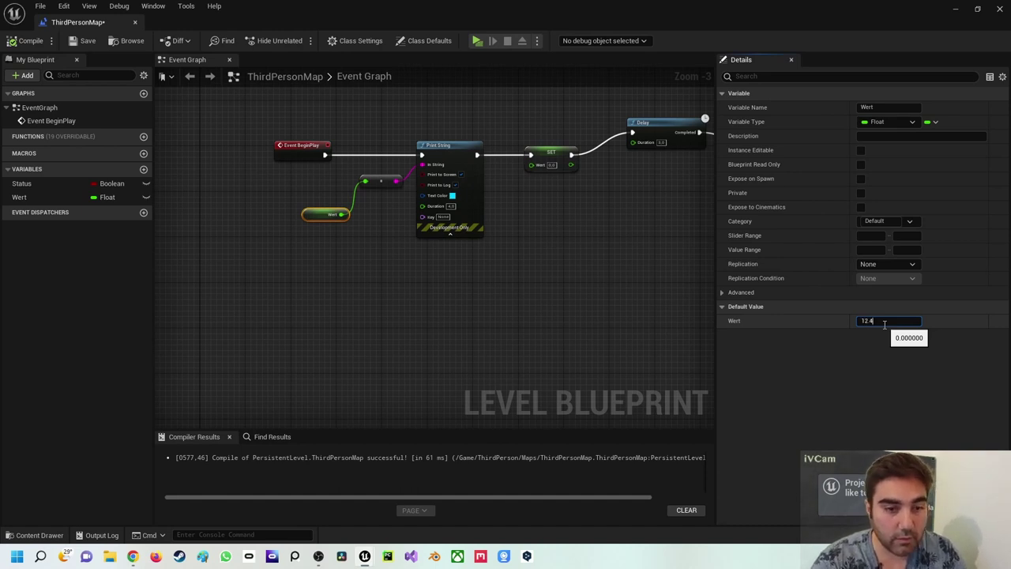
pyautogui.press('Return')
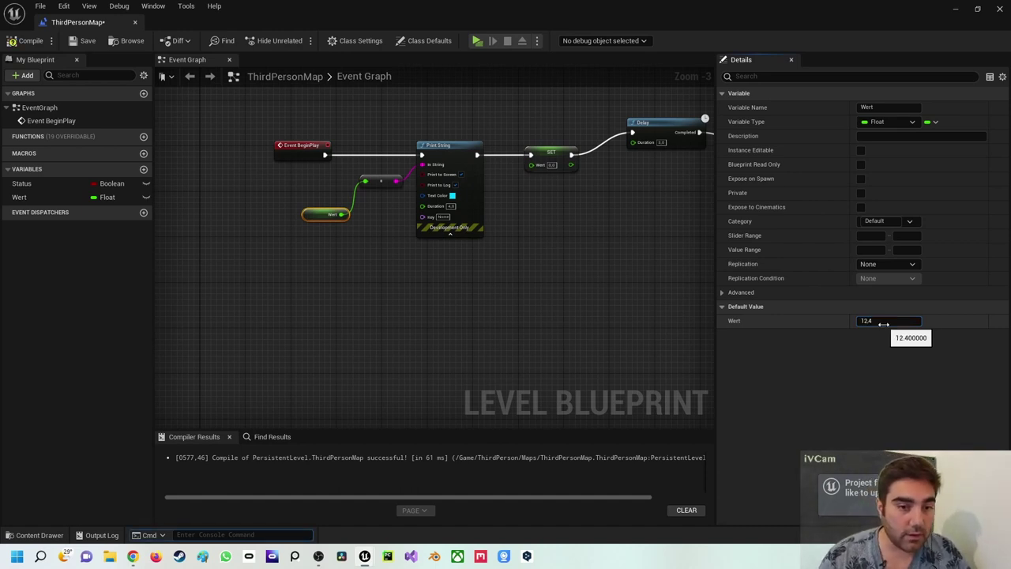
pyautogui.click(25, 41)
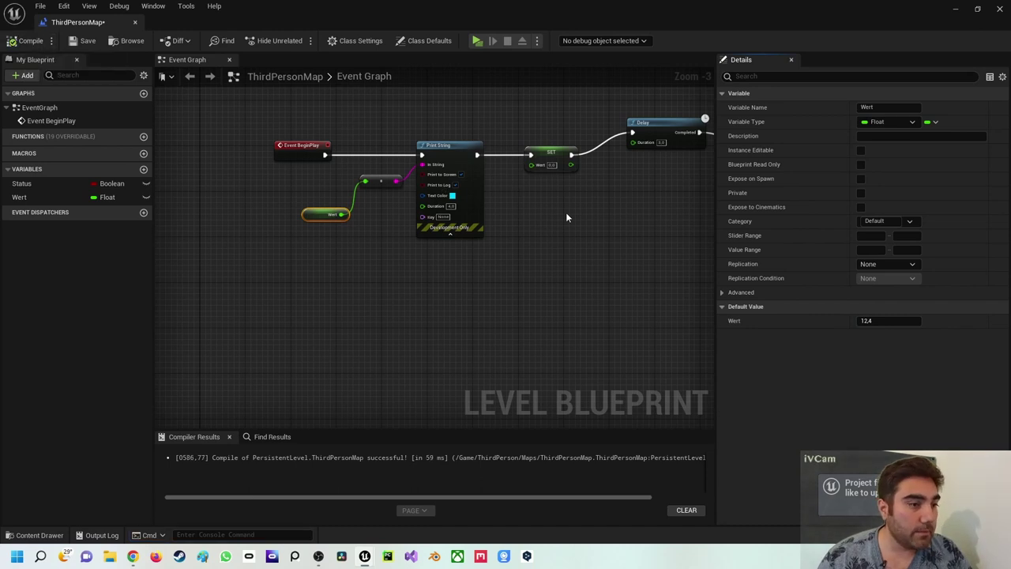
pyautogui.moveTo(567, 212); pyautogui.dragTo(460, 238, button='right')
# - Enter a new value in the SET Wert node and wire it into the second Print String's In String
pyautogui.click(467, 194)
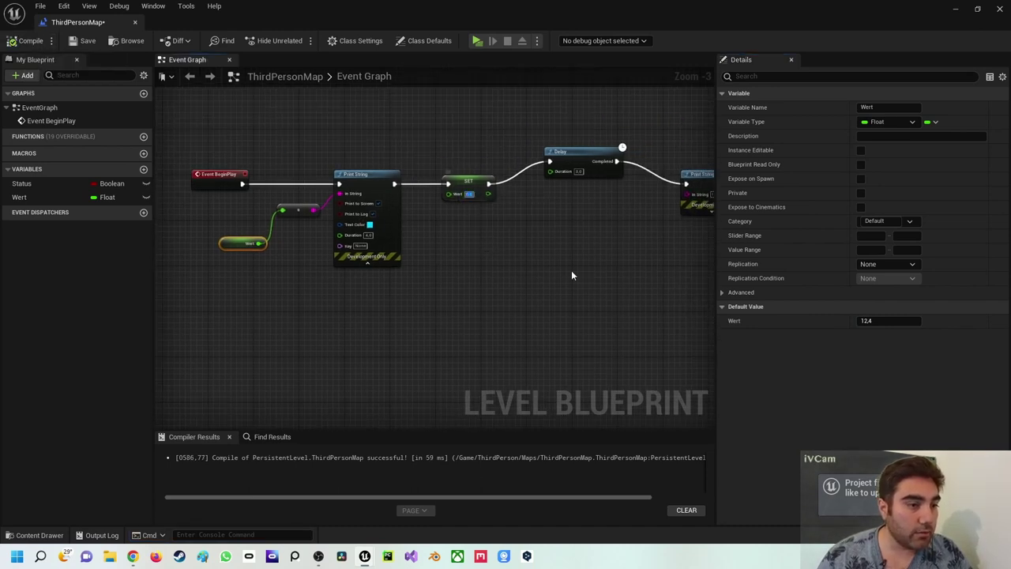
pyautogui.press('BackSpace')
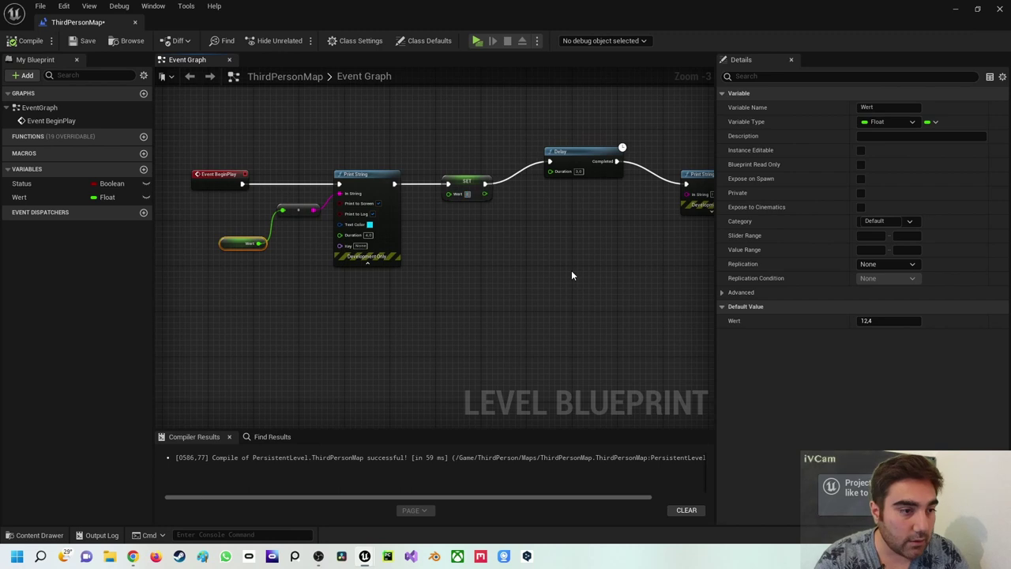
pyautogui.write('2.65')
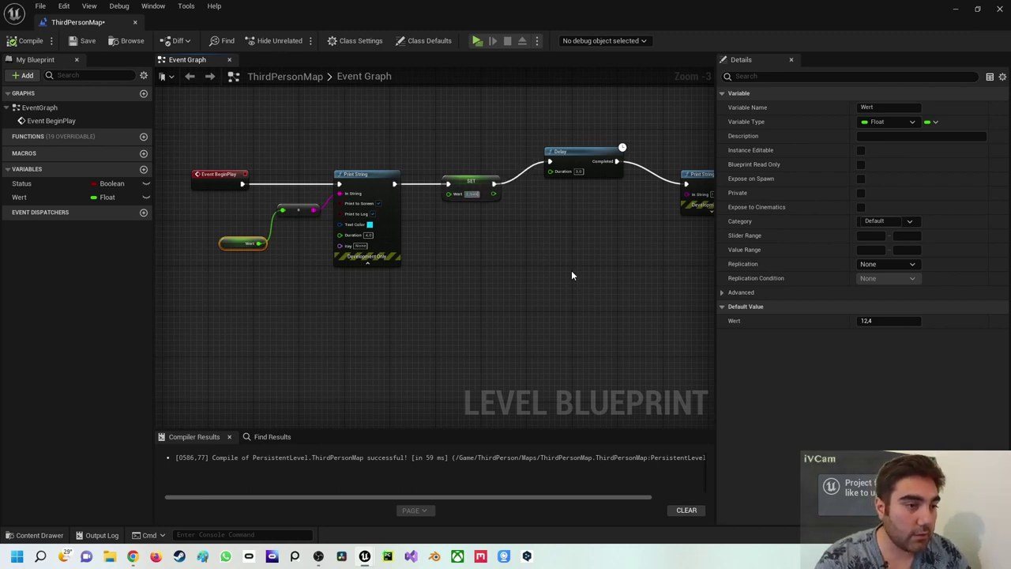
pyautogui.moveTo(571, 275); pyautogui.dragTo(510, 234, button='right')
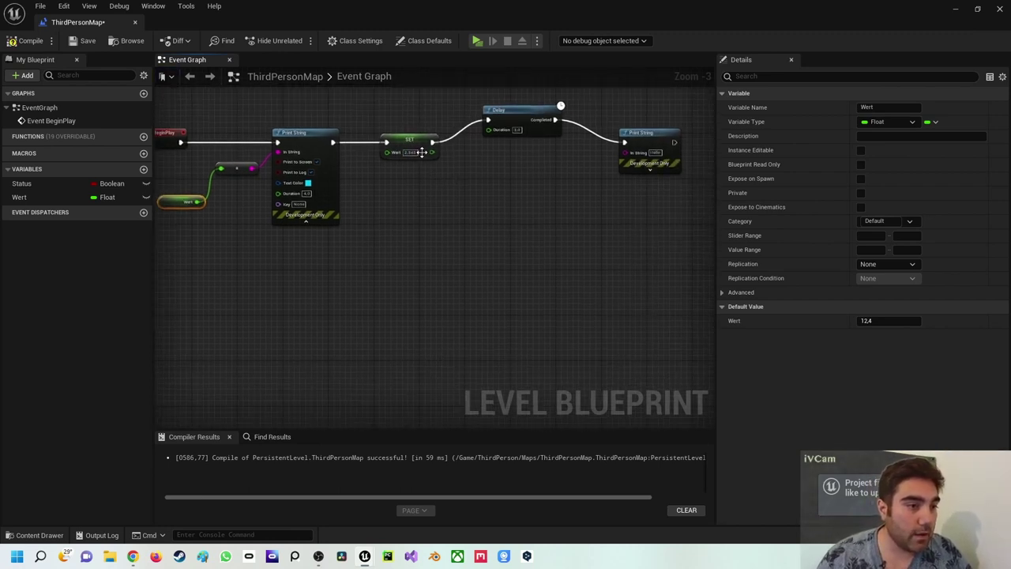
pyautogui.moveTo(431, 151); pyautogui.dragTo(631, 152)
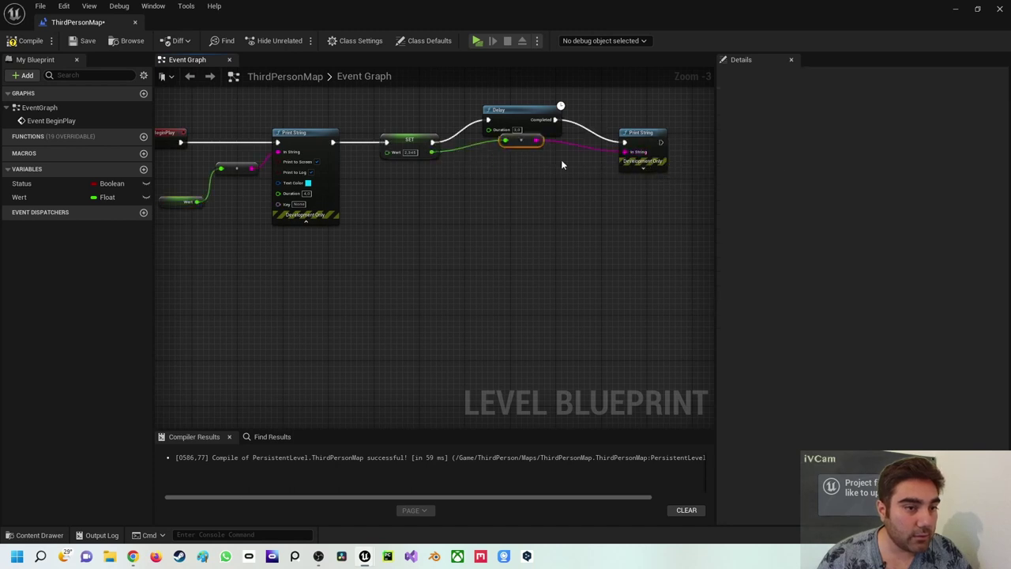
pyautogui.moveTo(521, 145); pyautogui.dragTo(527, 149)
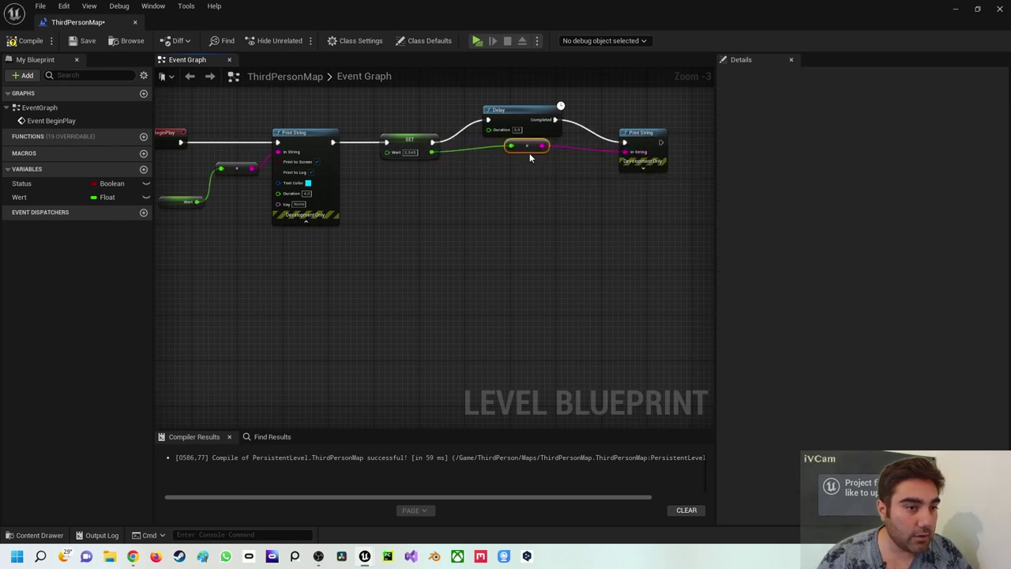
# - Compile and play the level to check both printed Wert values, then close the preview
pyautogui.click(22, 41)
pyautogui.click(482, 41)
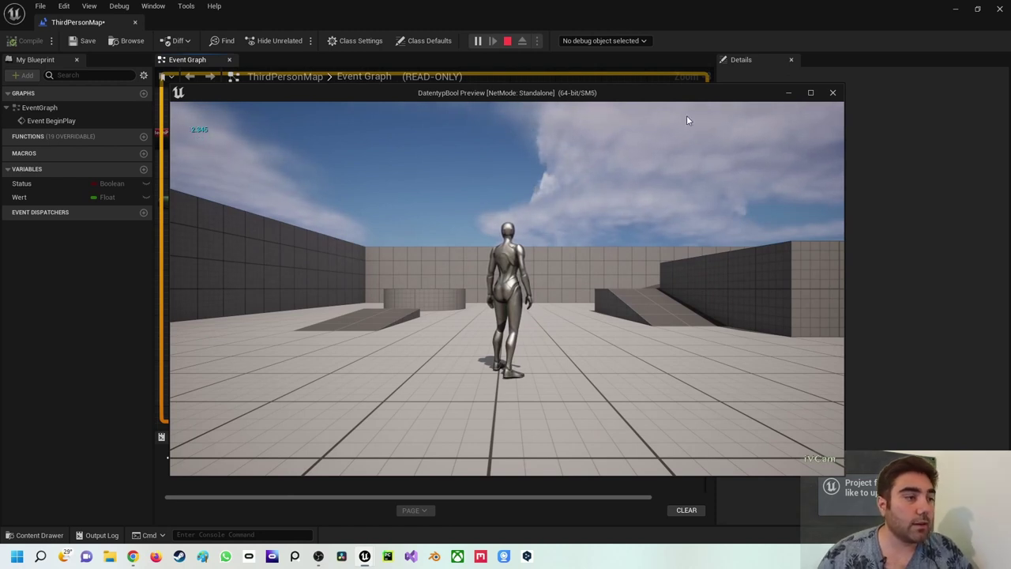
pyautogui.click(832, 92)
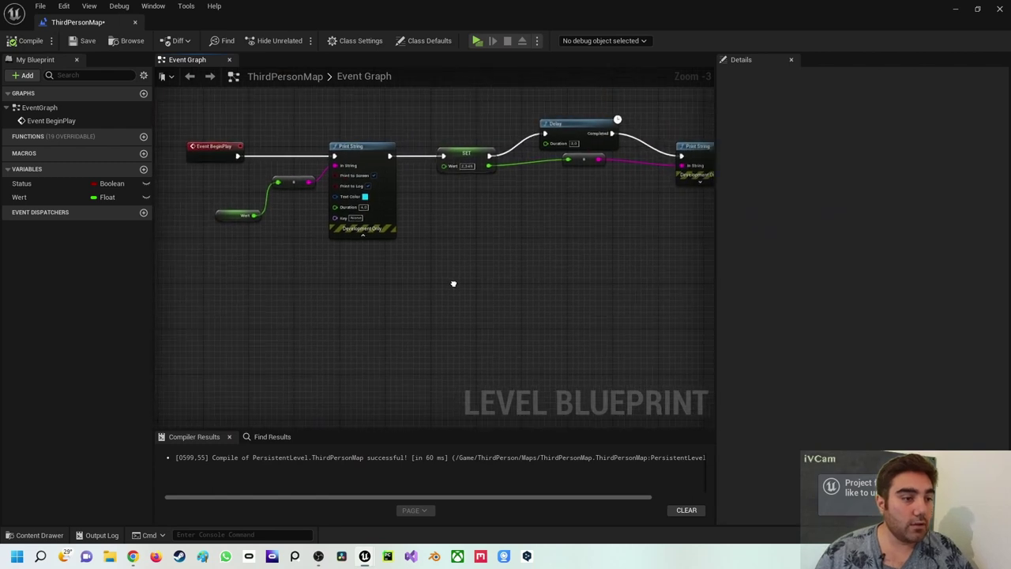
pyautogui.moveTo(397, 274); pyautogui.dragTo(424, 293, button='right')
pyautogui.scroll(-1, 425, 294)
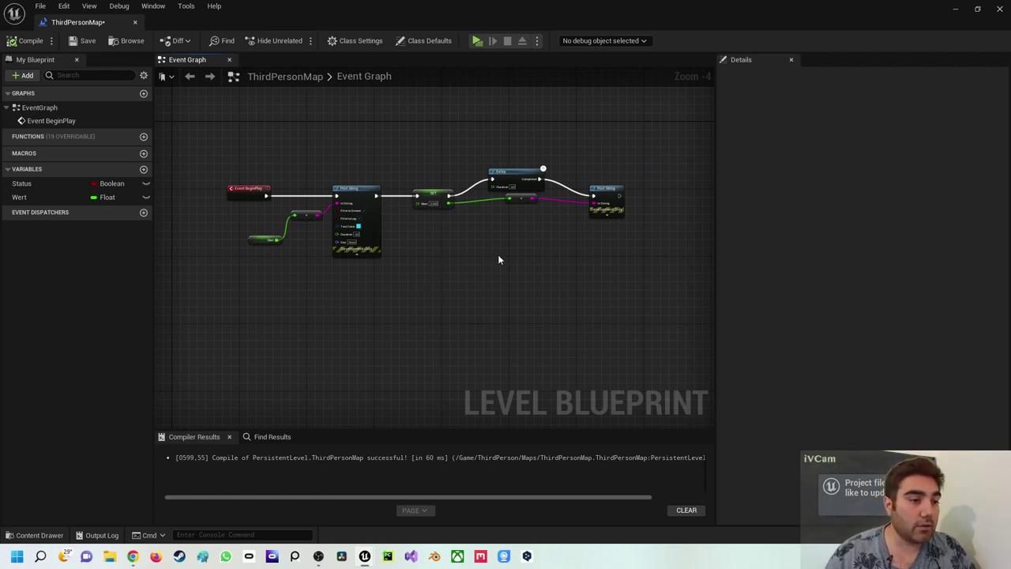
pyautogui.moveTo(498, 260)
pyautogui.mouseDown(button='right')
pyautogui.moveTo(457, 248)
pyautogui.moveTo(476, 263)
pyautogui.mouseUp(button='right')
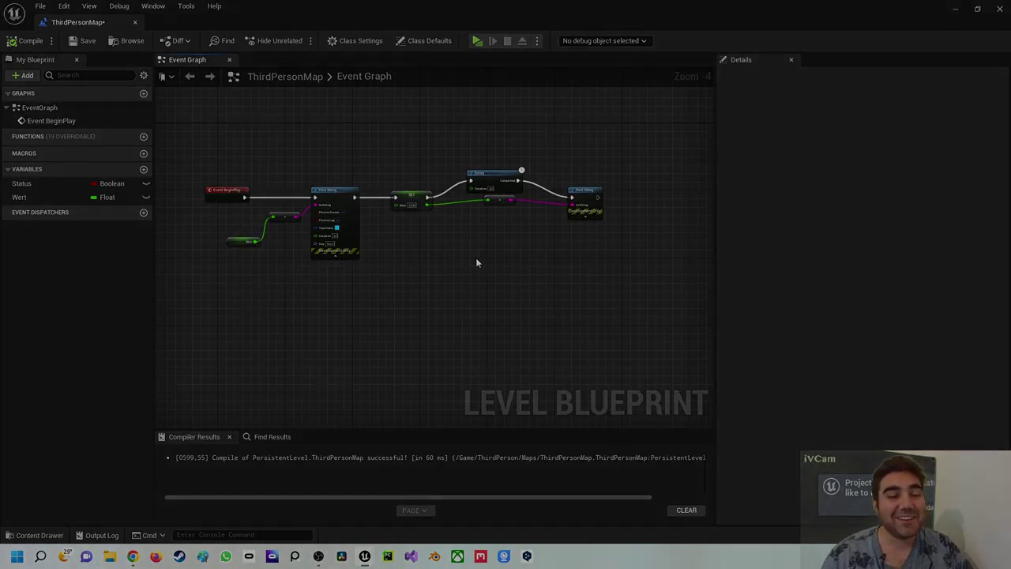
pyautogui.scroll(1, 476, 262)
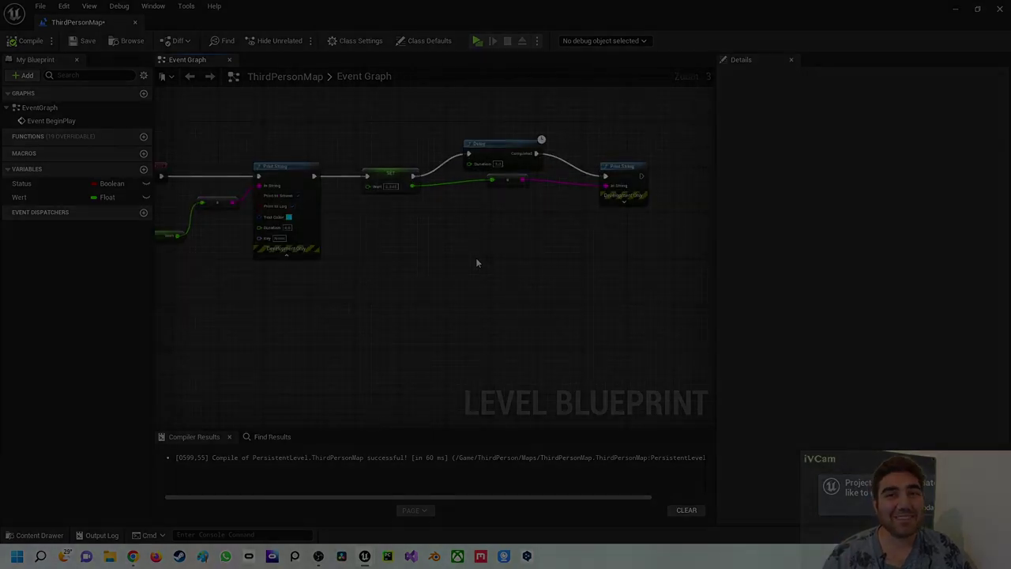